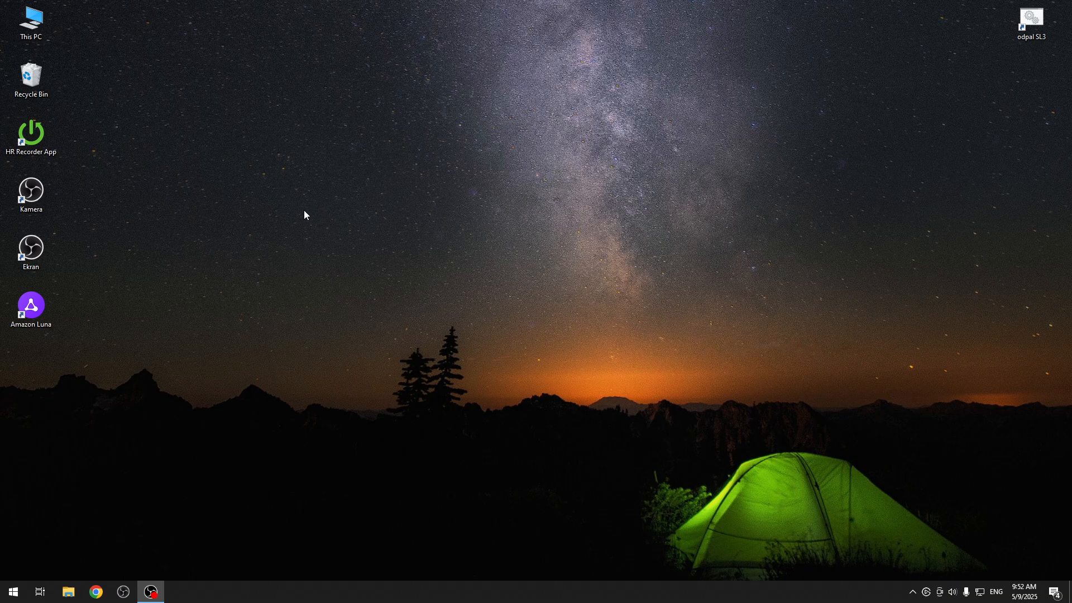
# Launch the XAMPP Control Panel and start the MySQL and Apache modules.
pyautogui.press('super')
pyautogui.write('x')
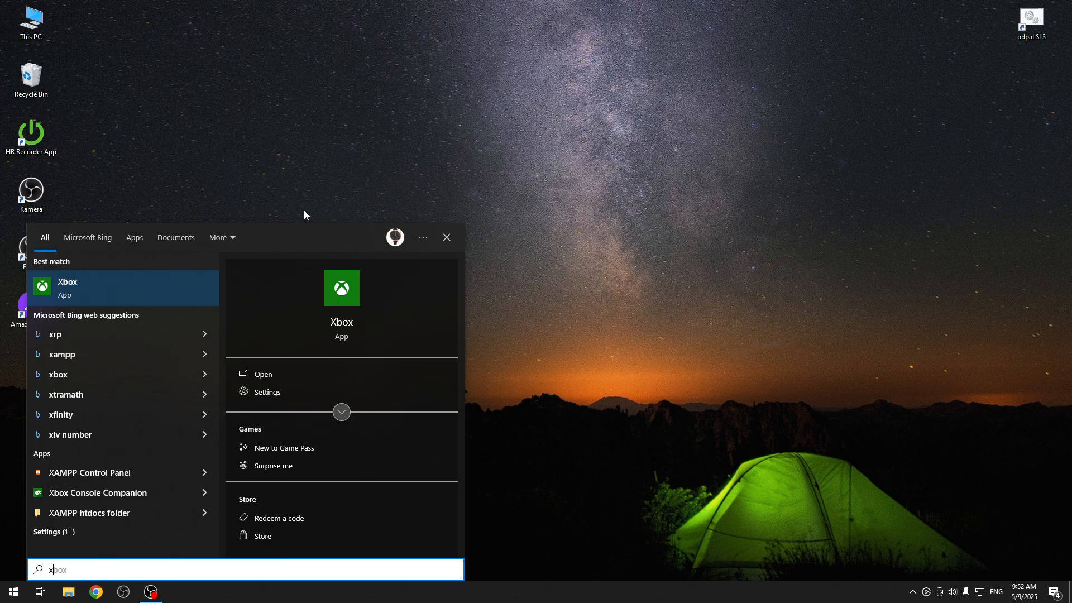
pyautogui.write('a')
pyautogui.press('Return')
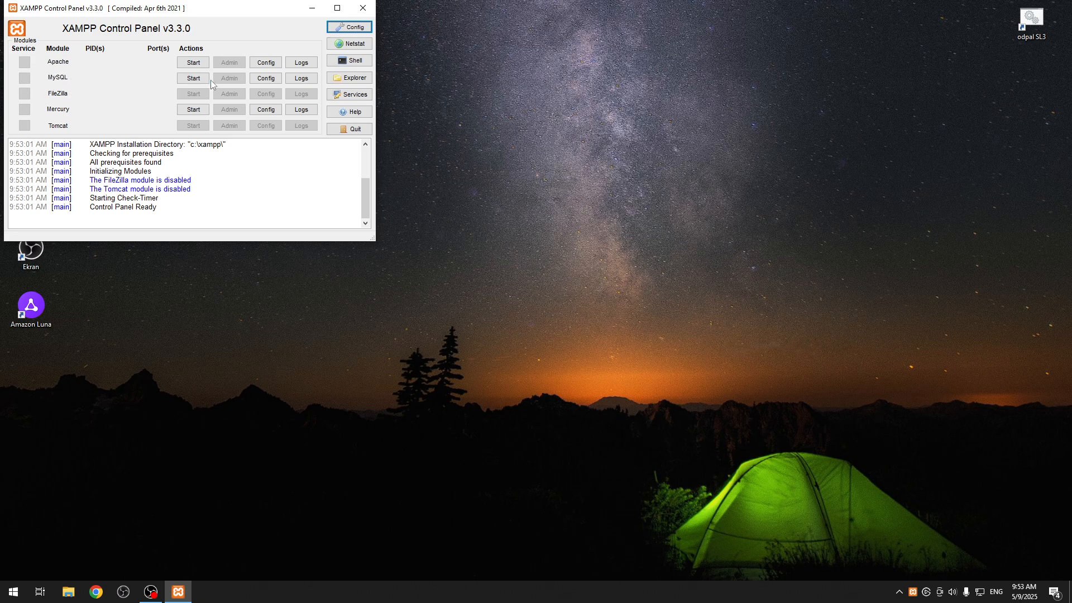
pyautogui.click(193, 78)
pyautogui.click(193, 63)
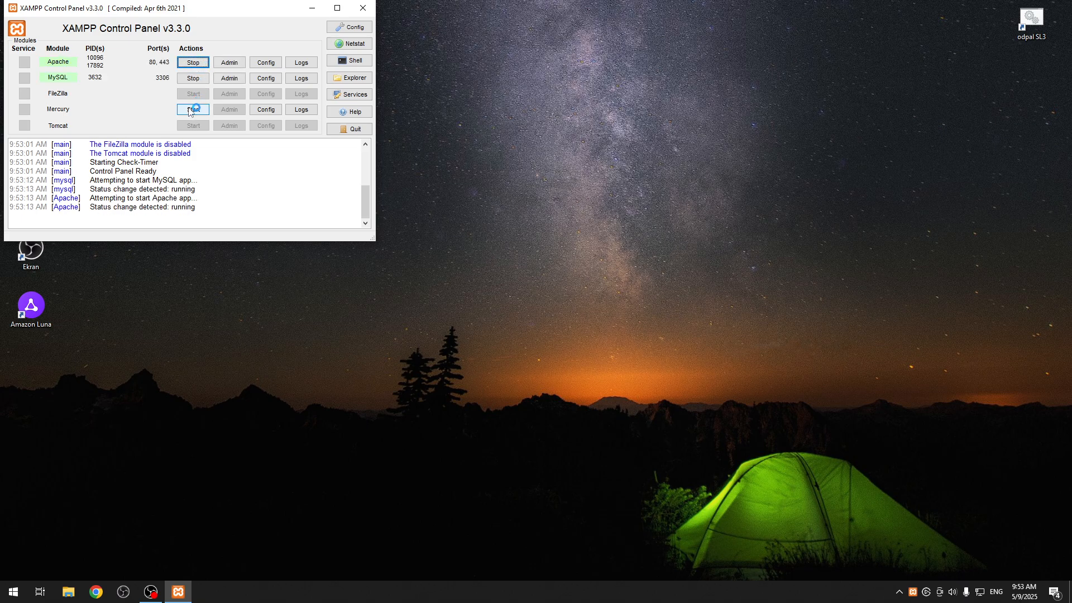
# Open phpMyAdmin from the MySQL module and set its interface language to English.
pyautogui.click(232, 79)
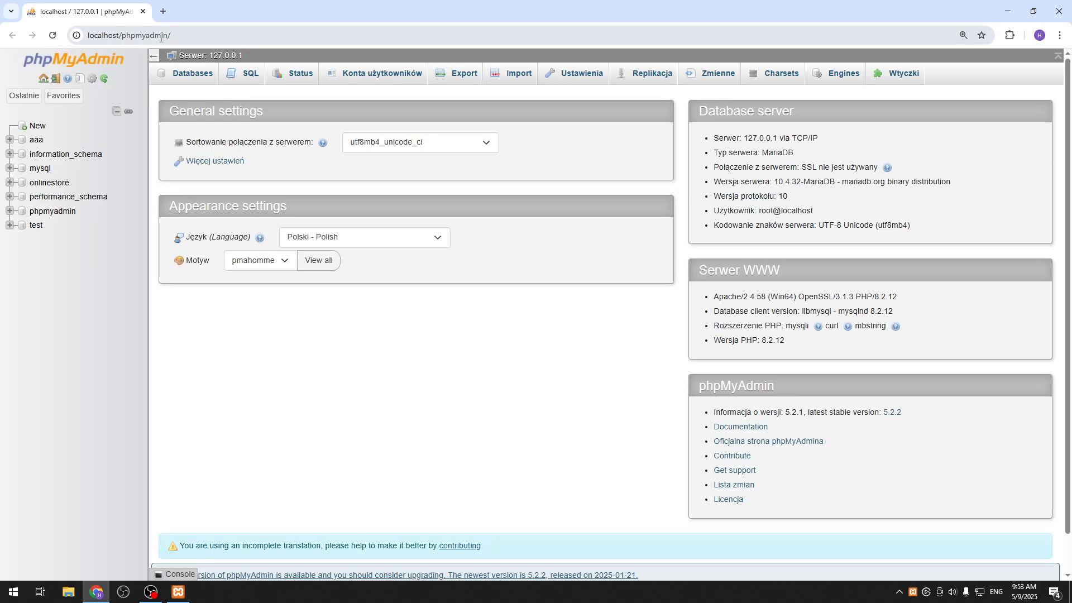
pyautogui.click(378, 243)
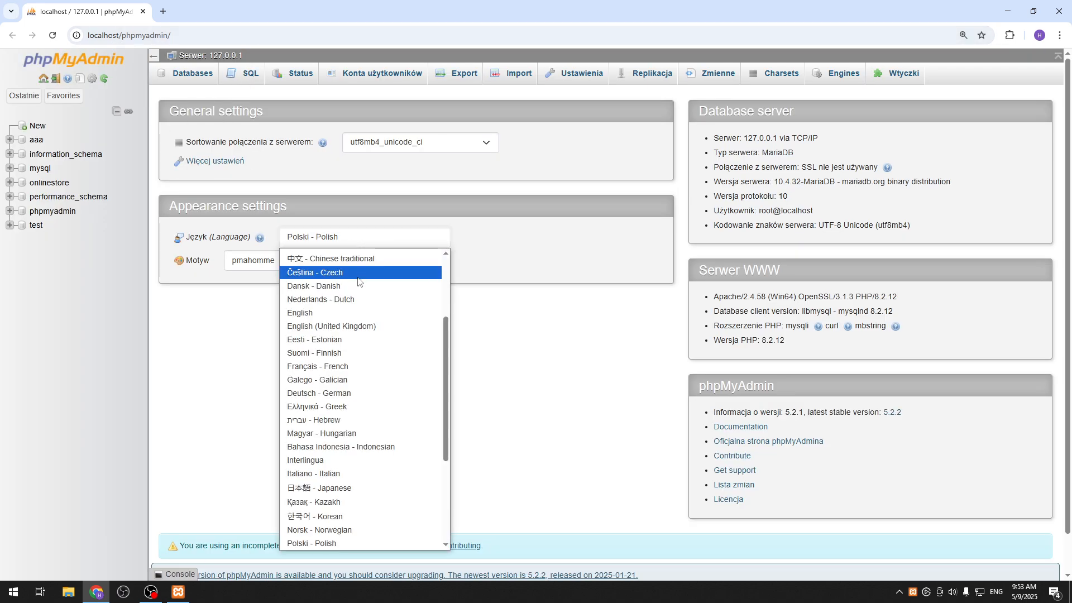
pyautogui.click(351, 314)
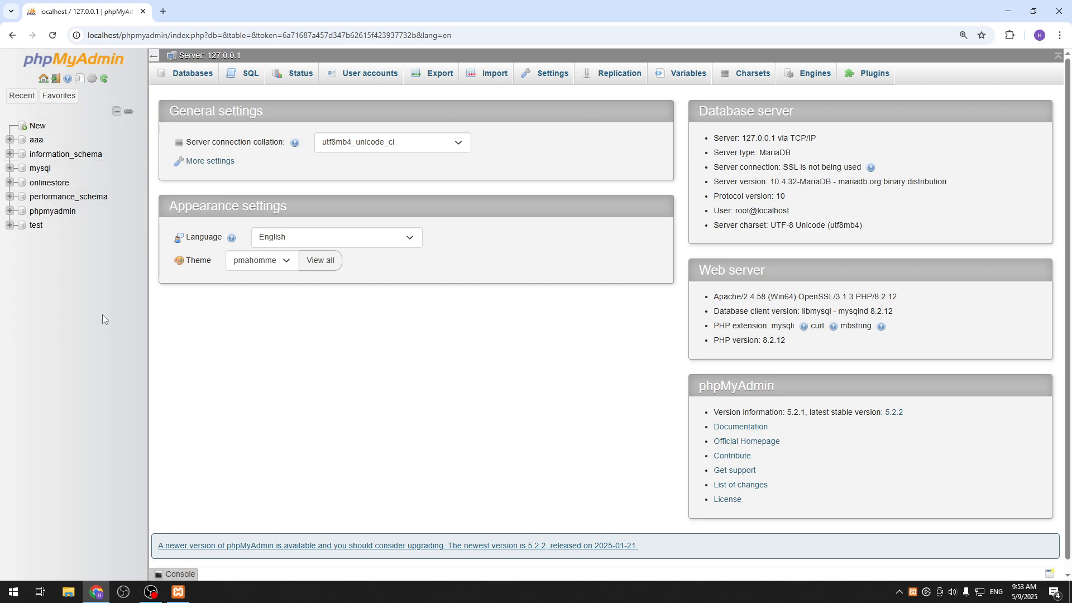
# Create a new database named HardResetInfoBestCommenters.
pyautogui.click(37, 126)
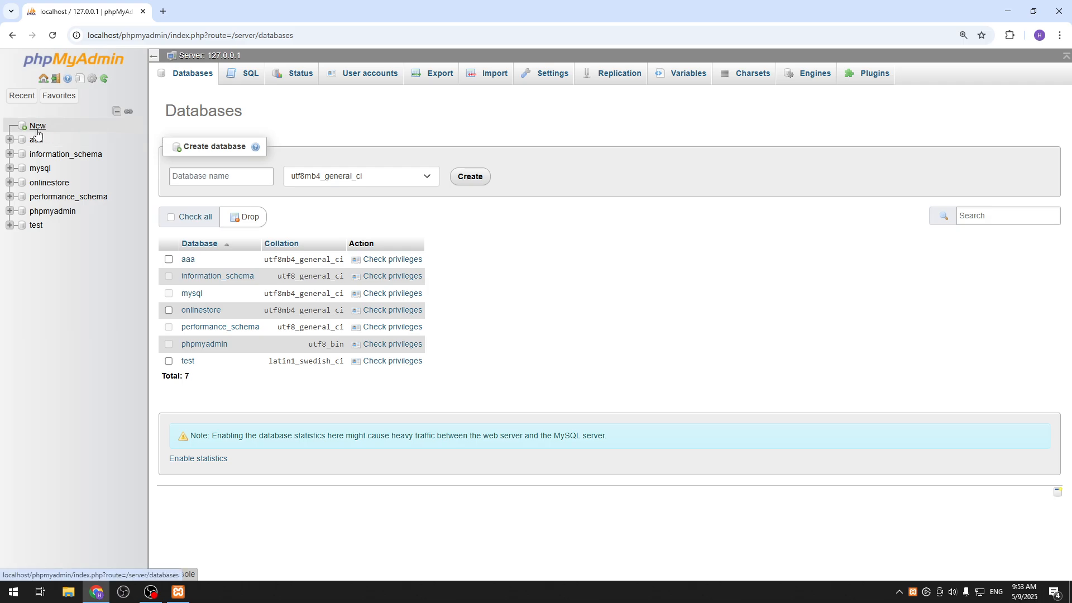
pyautogui.click(229, 178)
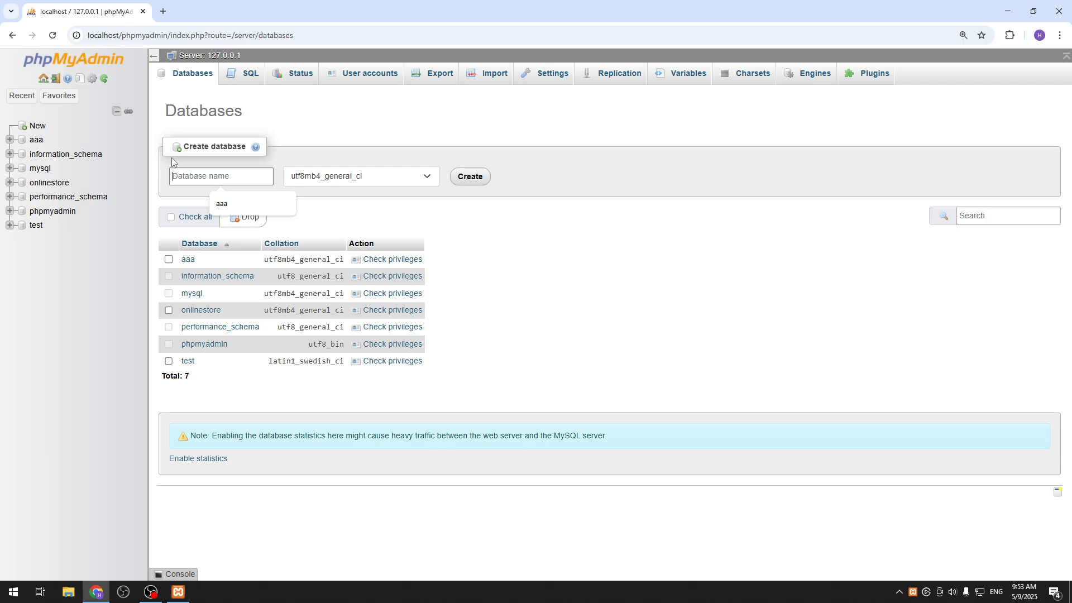
pyautogui.write('HardResetInf')
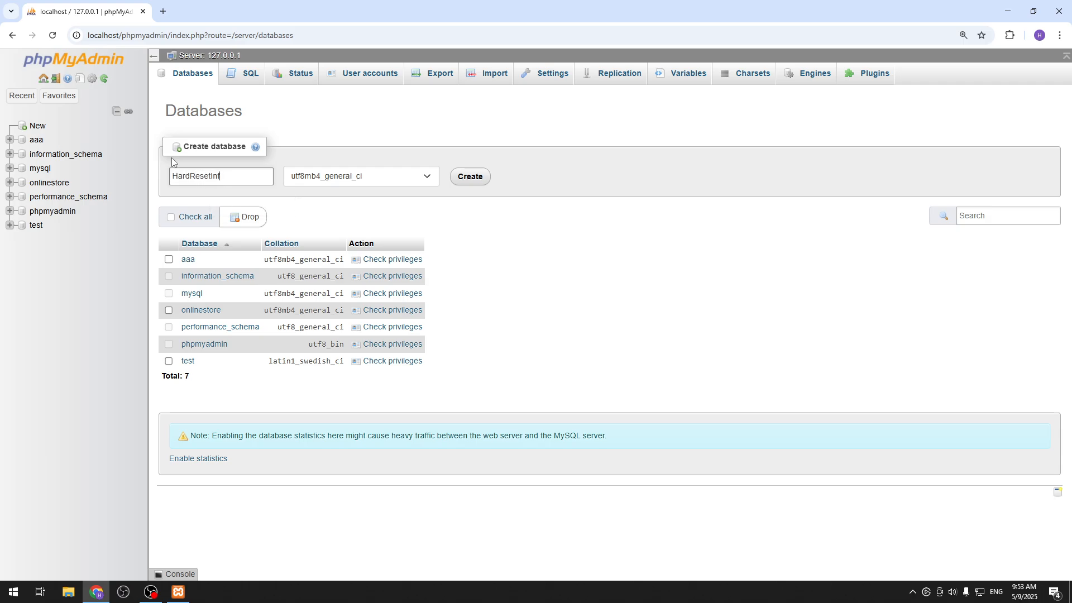
pyautogui.write('oBestCommenters')
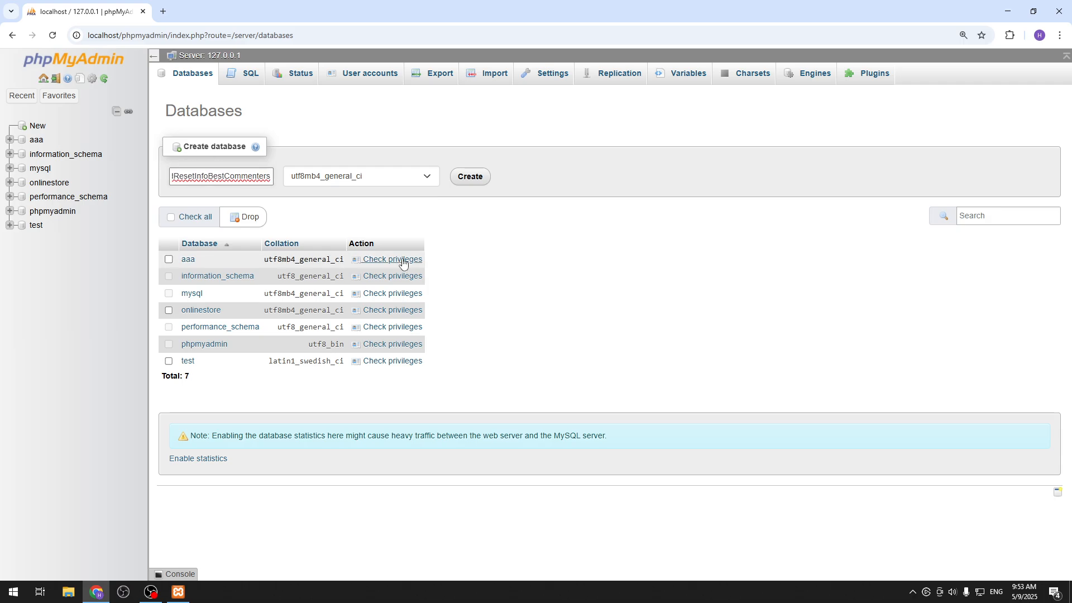
pyautogui.click(480, 180)
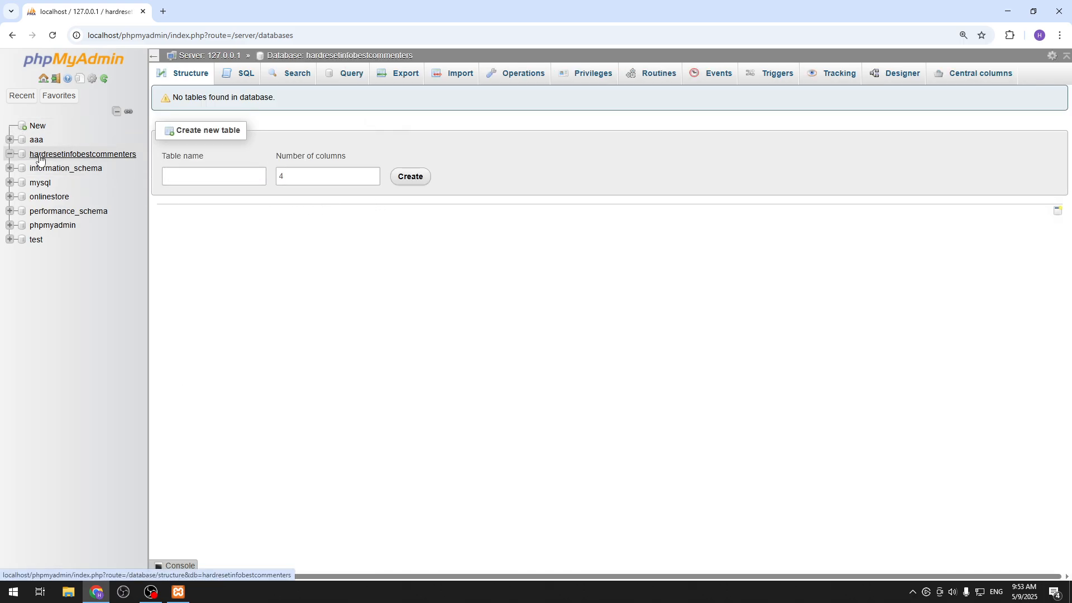
# Examine the collation options offered for a new database, especially the utf8mb4 group.
pyautogui.click(37, 126)
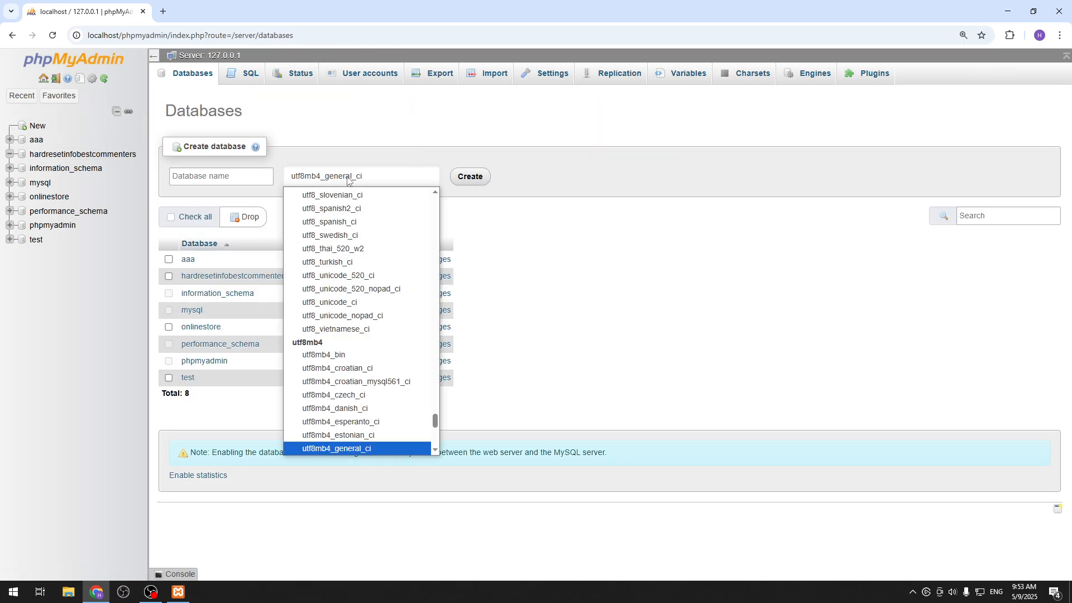
pyautogui.click(340, 175)
pyautogui.click(370, 182)
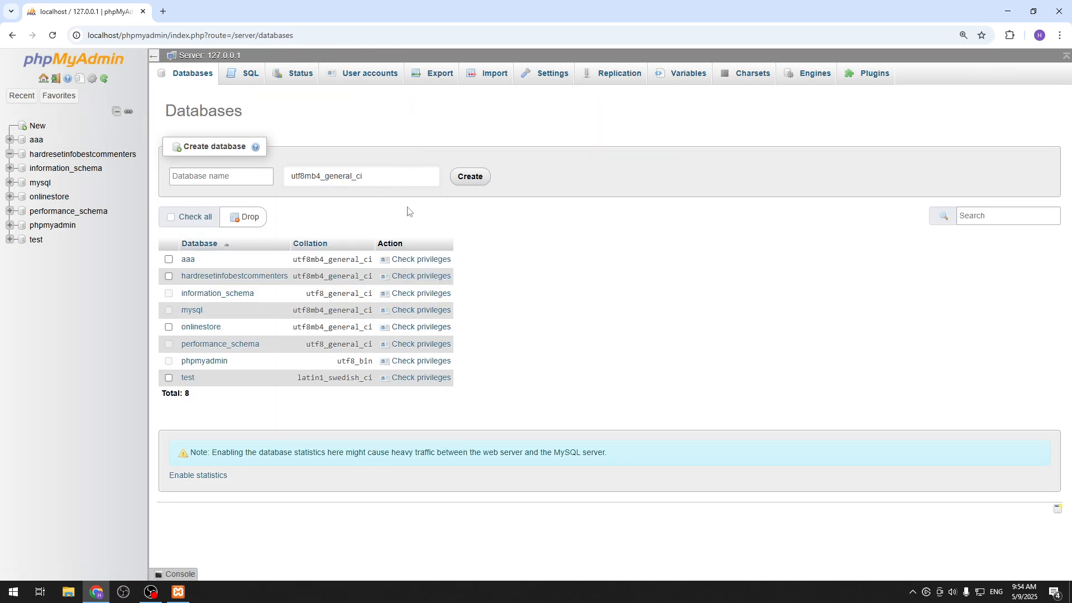
pyautogui.click(352, 179)
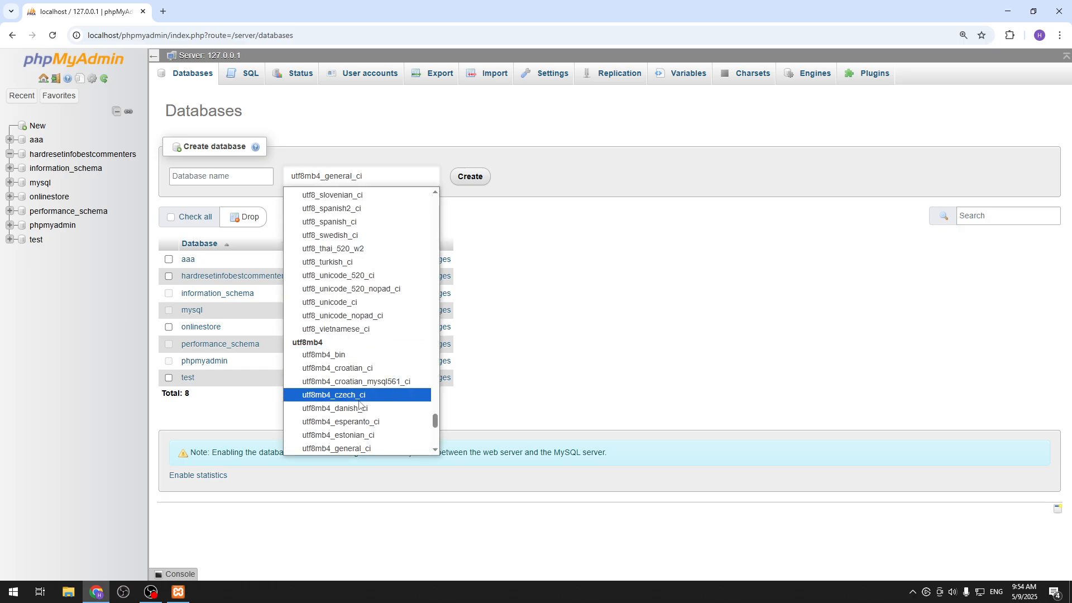
pyautogui.scroll(-2, 371, 355)
pyautogui.click(537, 319)
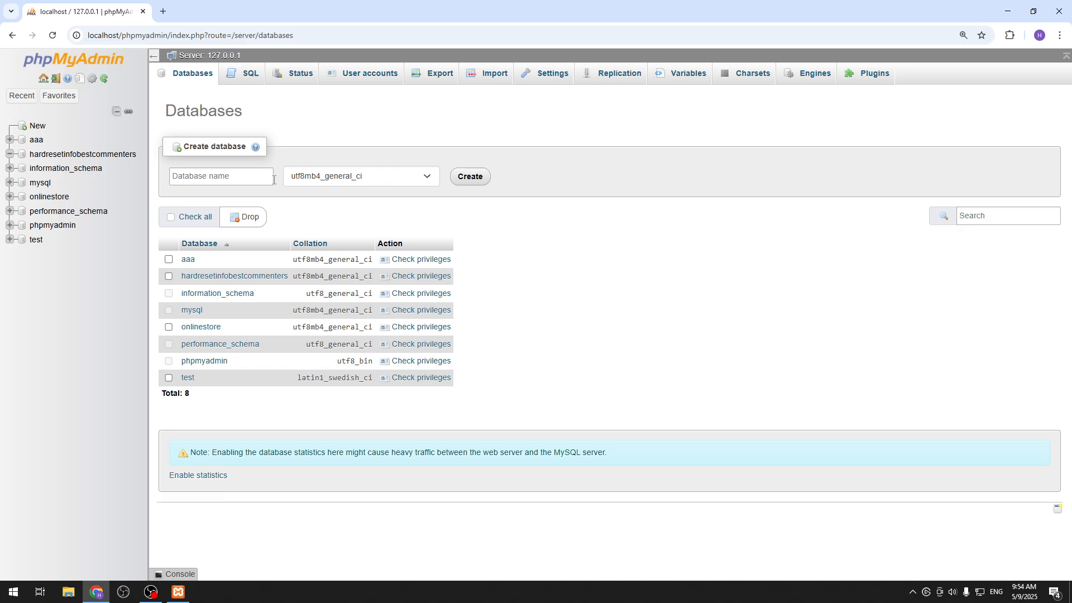
pyautogui.click(354, 176)
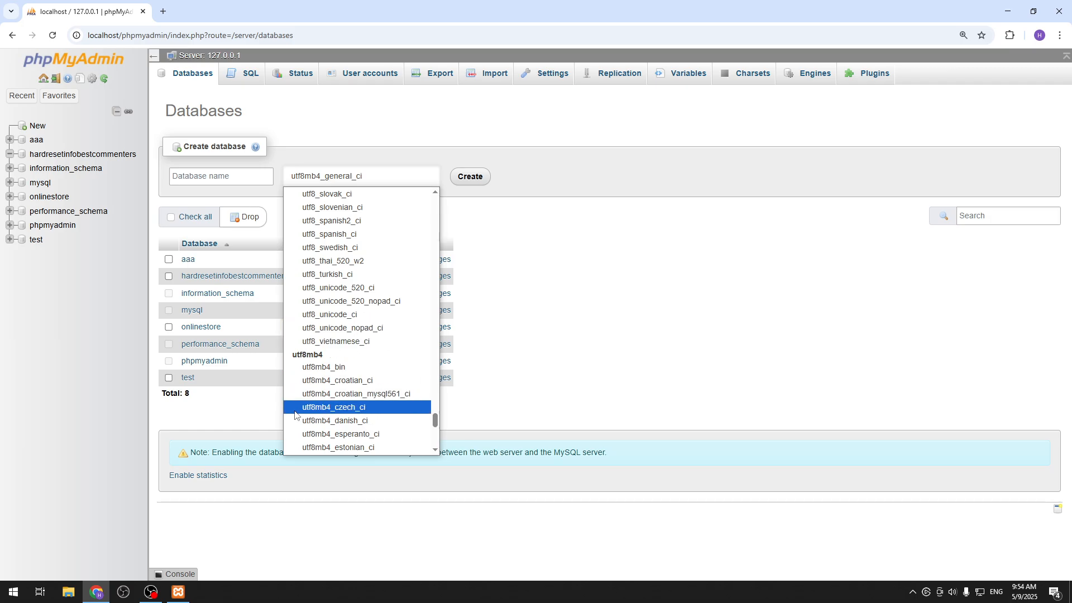
pyautogui.click(492, 319)
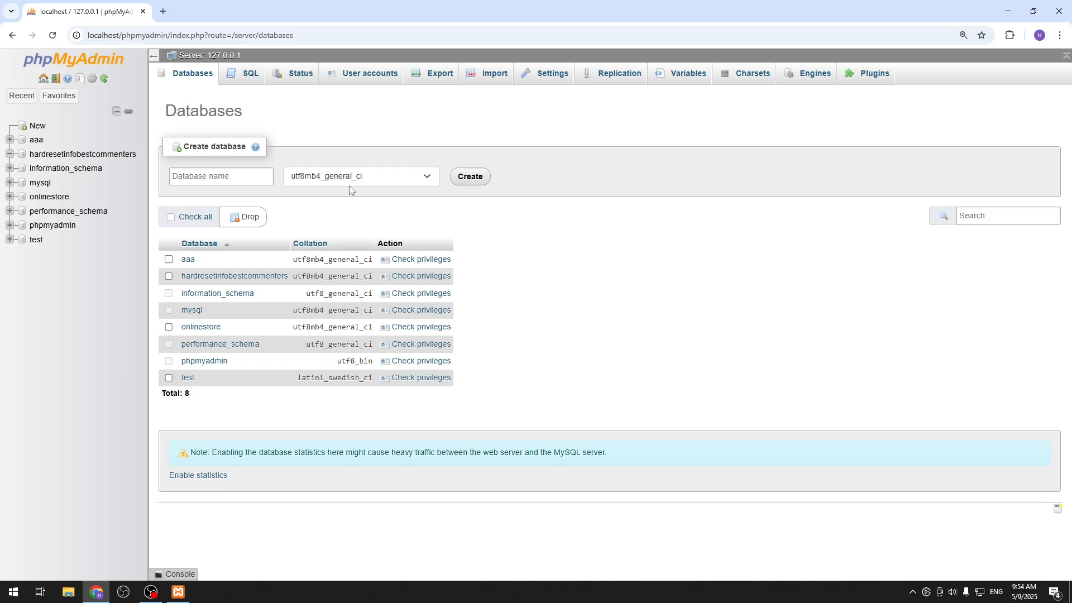
pyautogui.click(351, 182)
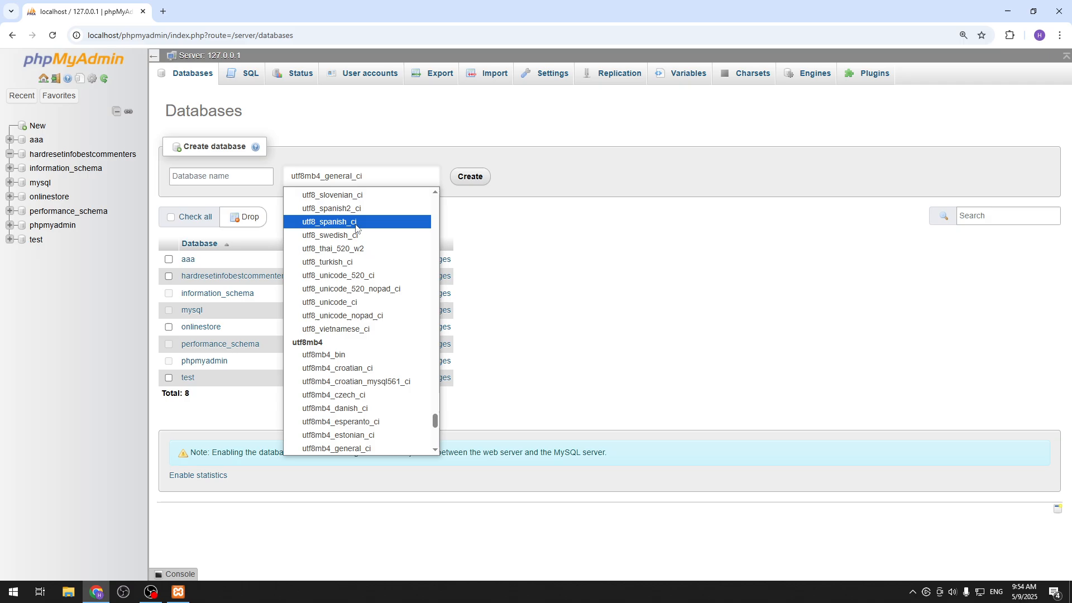
pyautogui.click(475, 246)
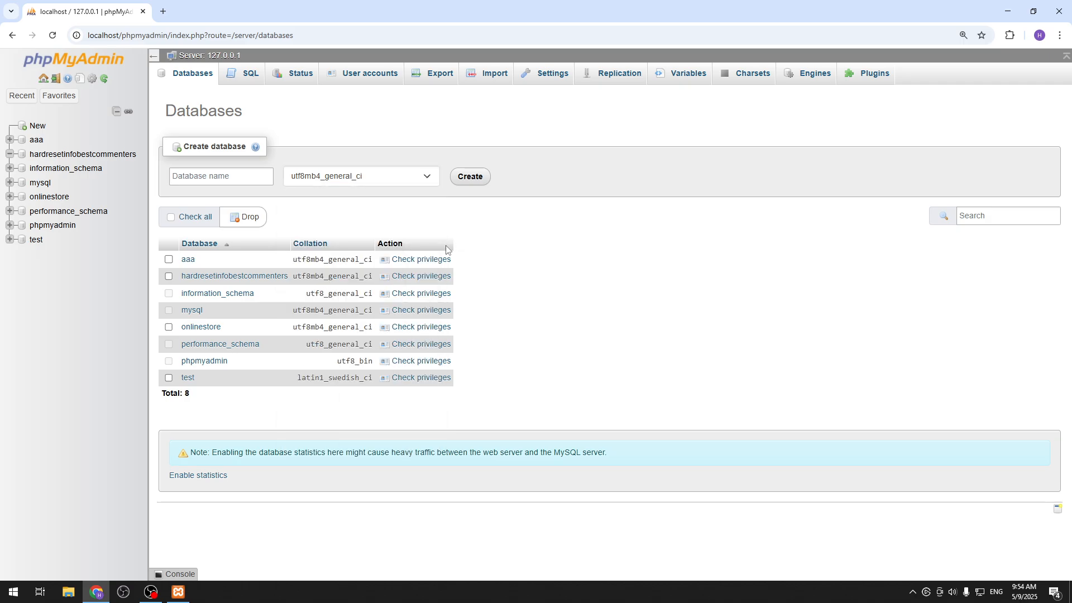
# Create a table named commenters with 3 columns in the hardresetinfobestcommenters database.
pyautogui.click(89, 155)
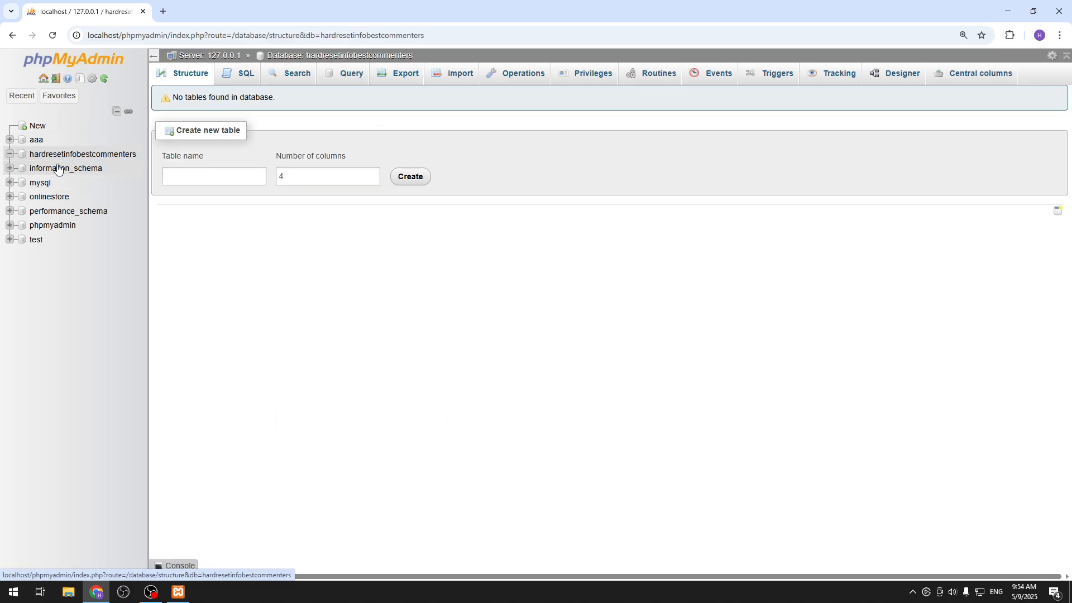
pyautogui.click(189, 179)
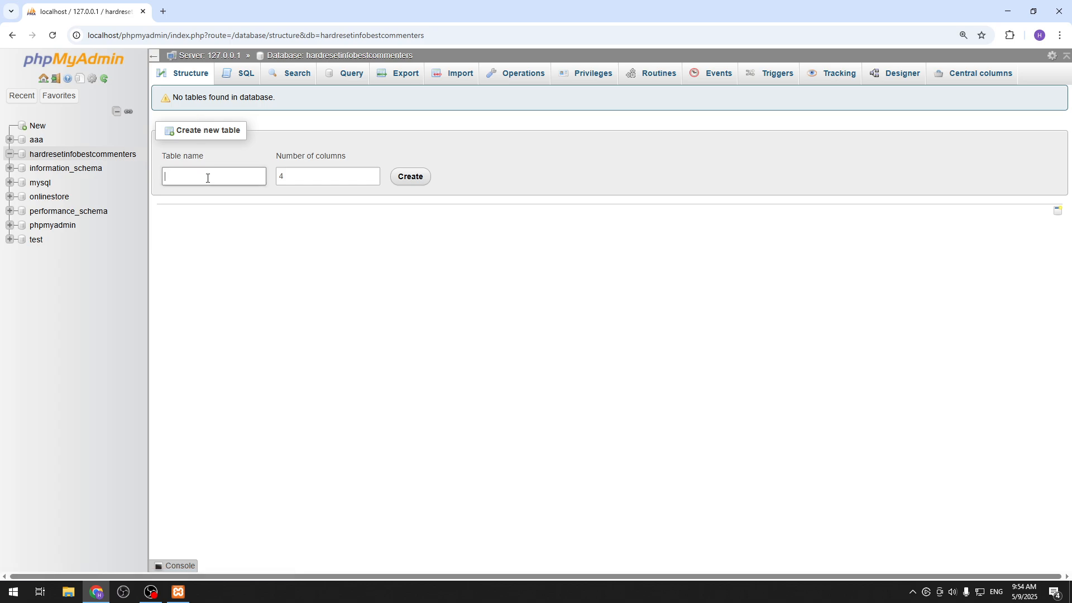
pyautogui.write('commenters')
pyautogui.click(305, 180)
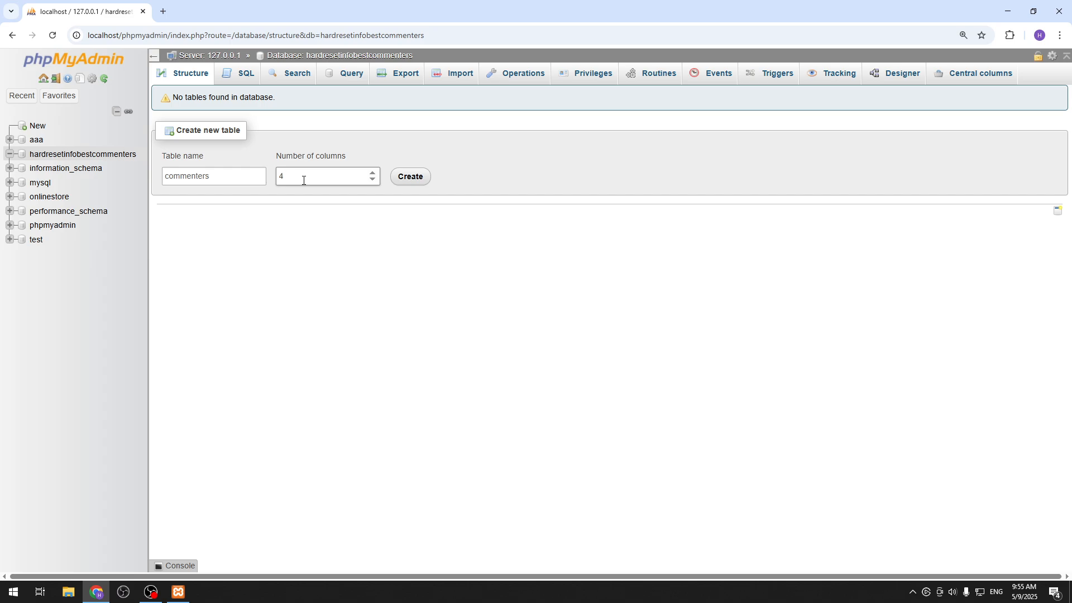
pyautogui.press('BackSpace')
pyautogui.write('3')
pyautogui.click(407, 176)
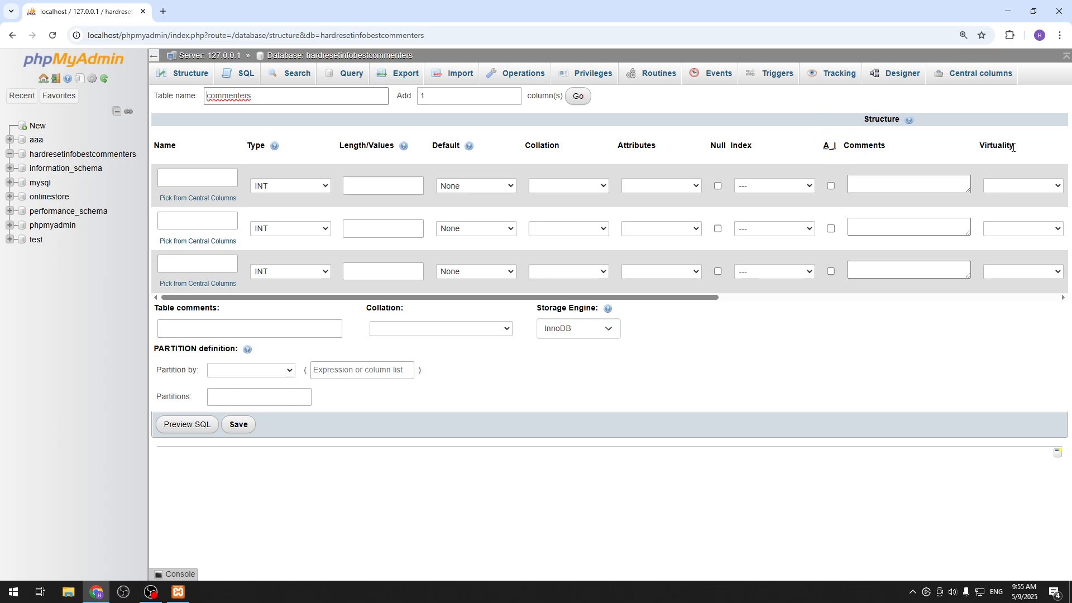
# Define the first column as commenter with type VARCHAR and length 50.
pyautogui.click(183, 170)
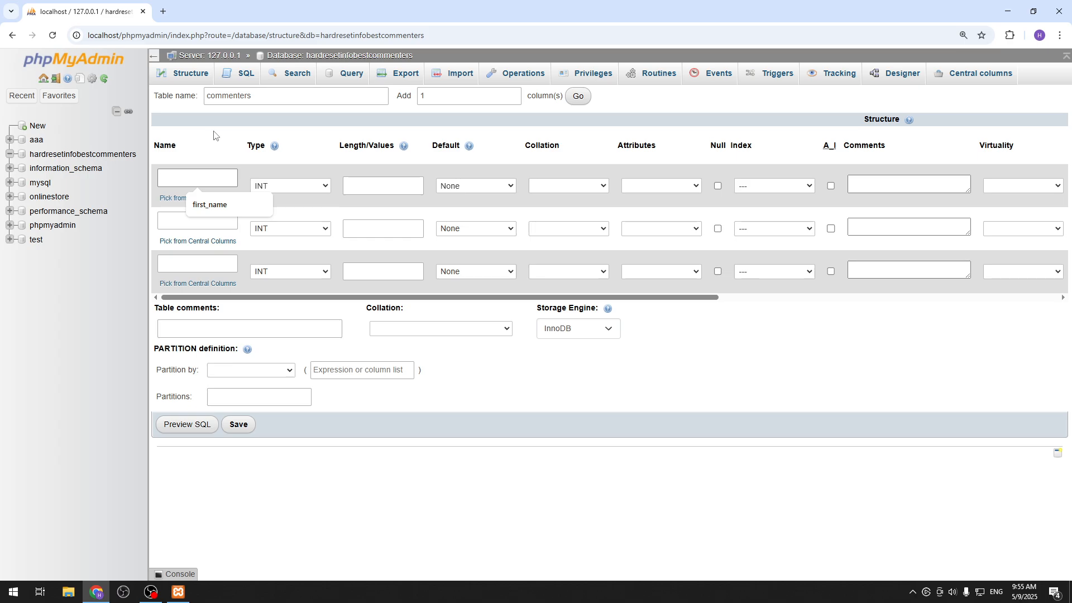
pyautogui.write('commenter')
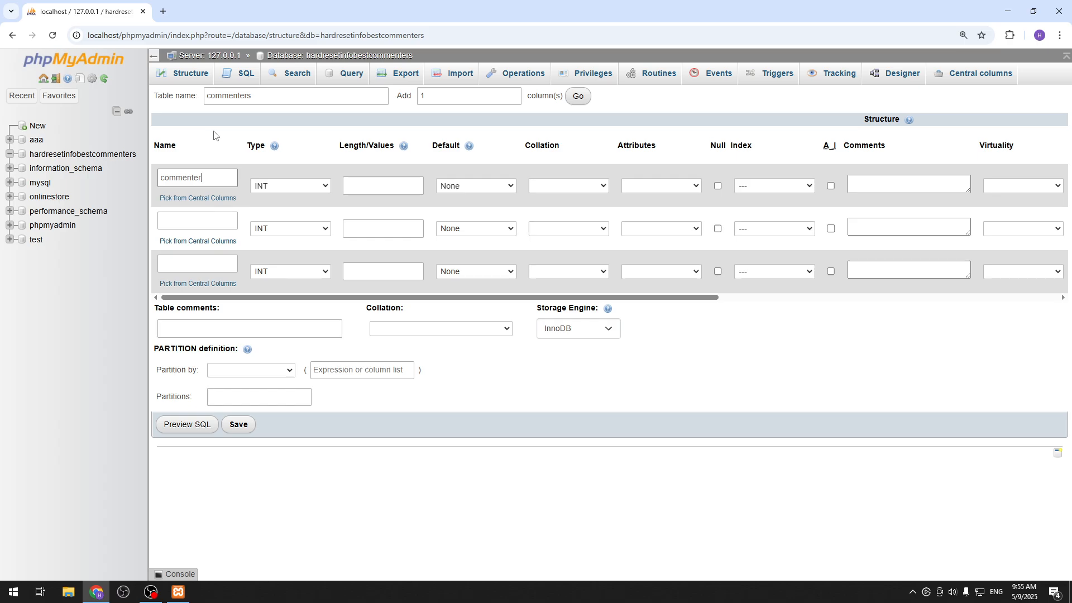
pyautogui.click(315, 186)
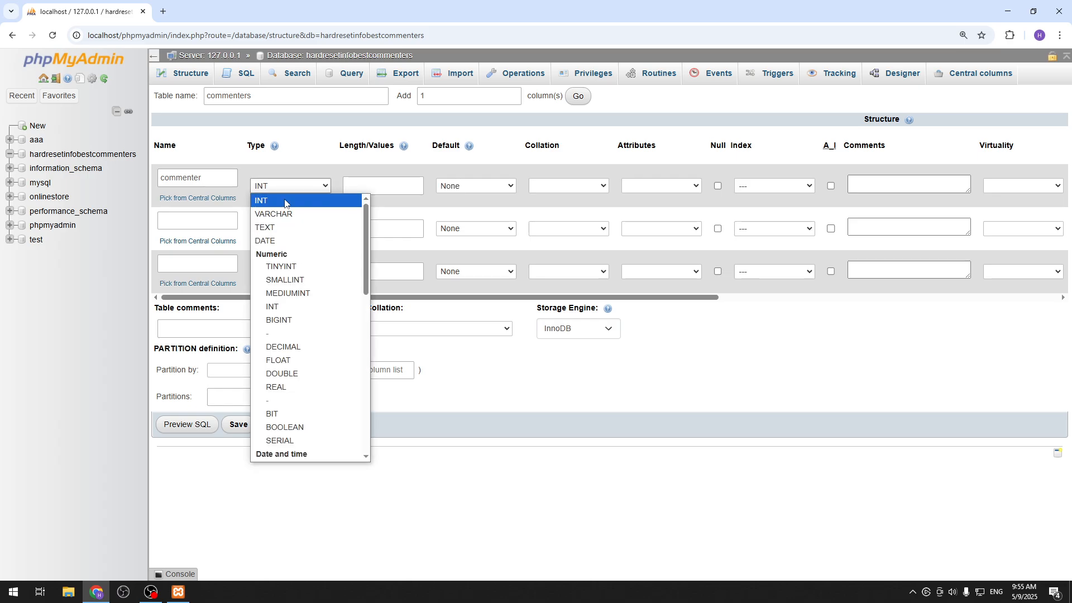
pyautogui.click(276, 214)
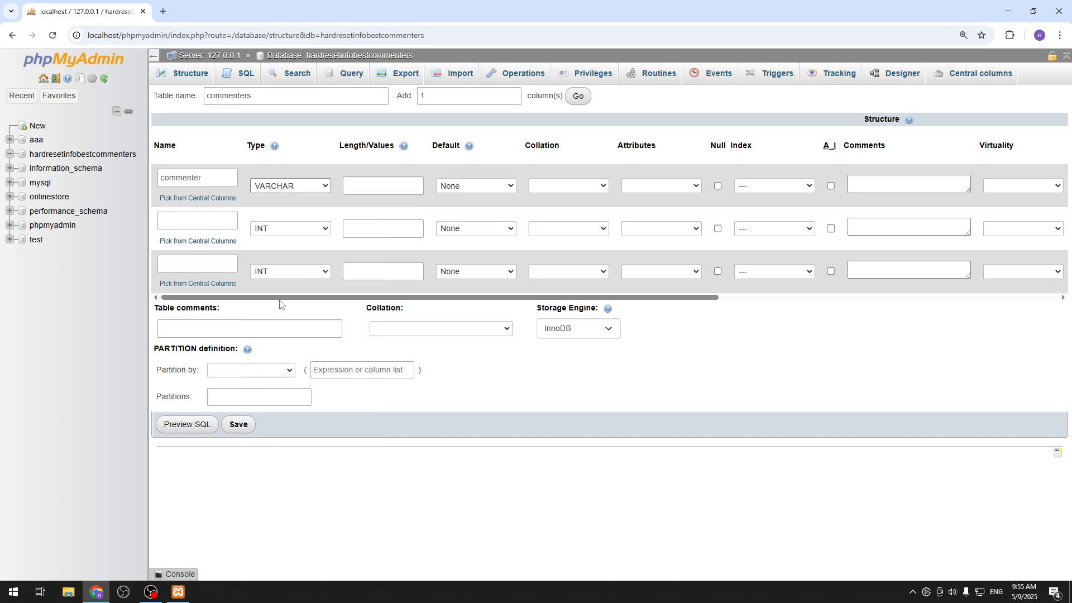
pyautogui.click(296, 190)
pyautogui.click(386, 183)
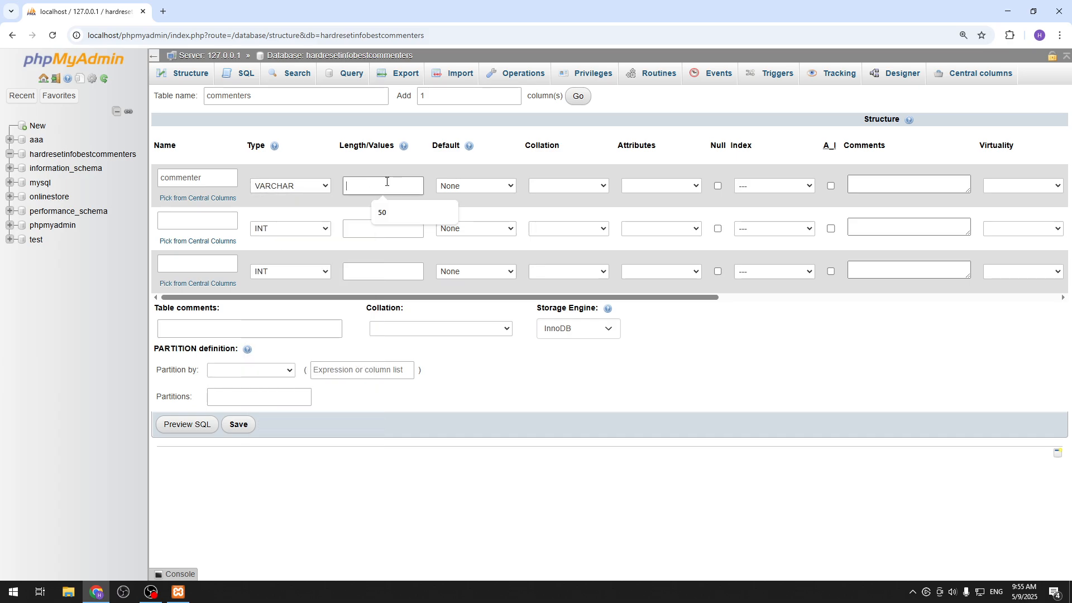
pyautogui.write('50')
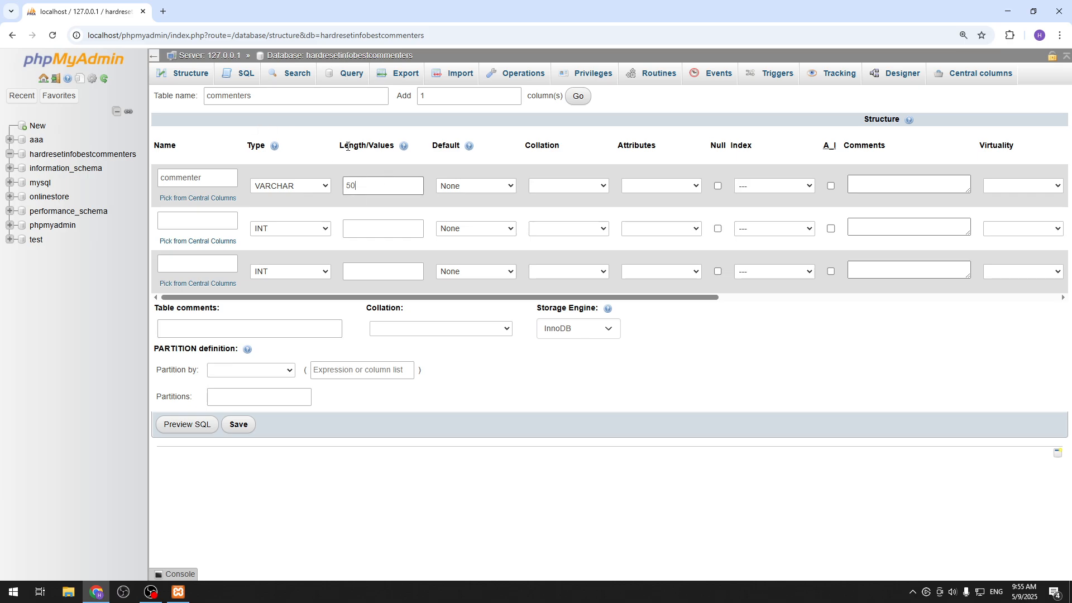
pyautogui.click(307, 184)
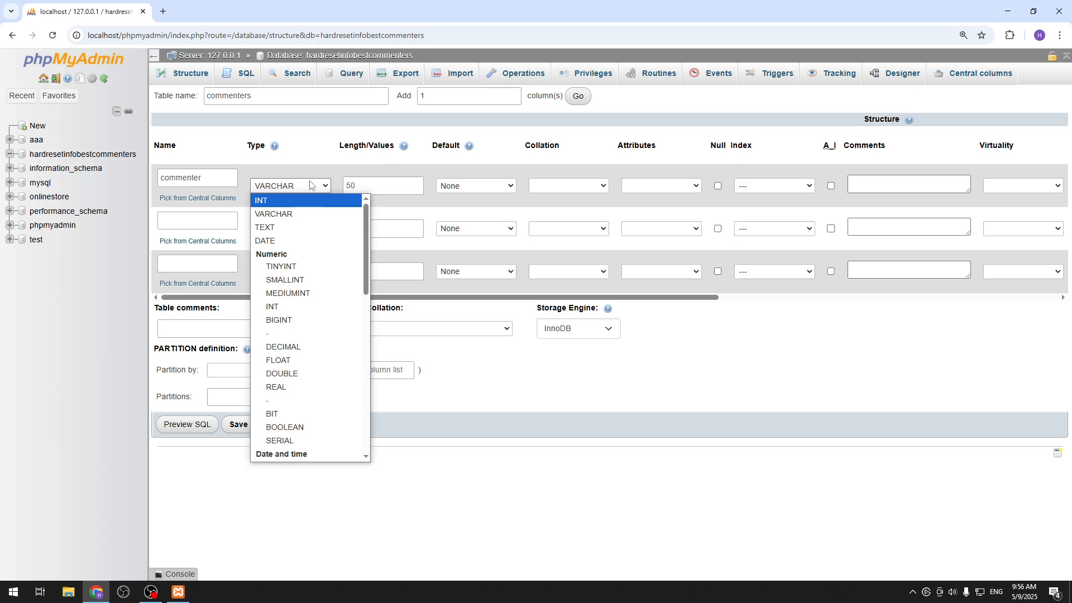
pyautogui.click(289, 221)
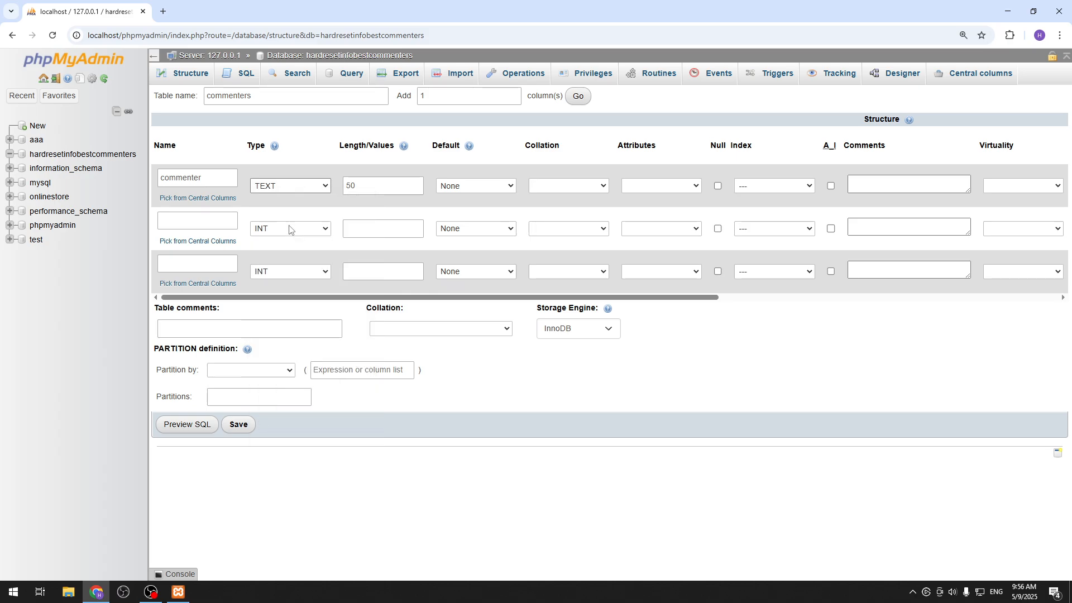
pyautogui.click(290, 190)
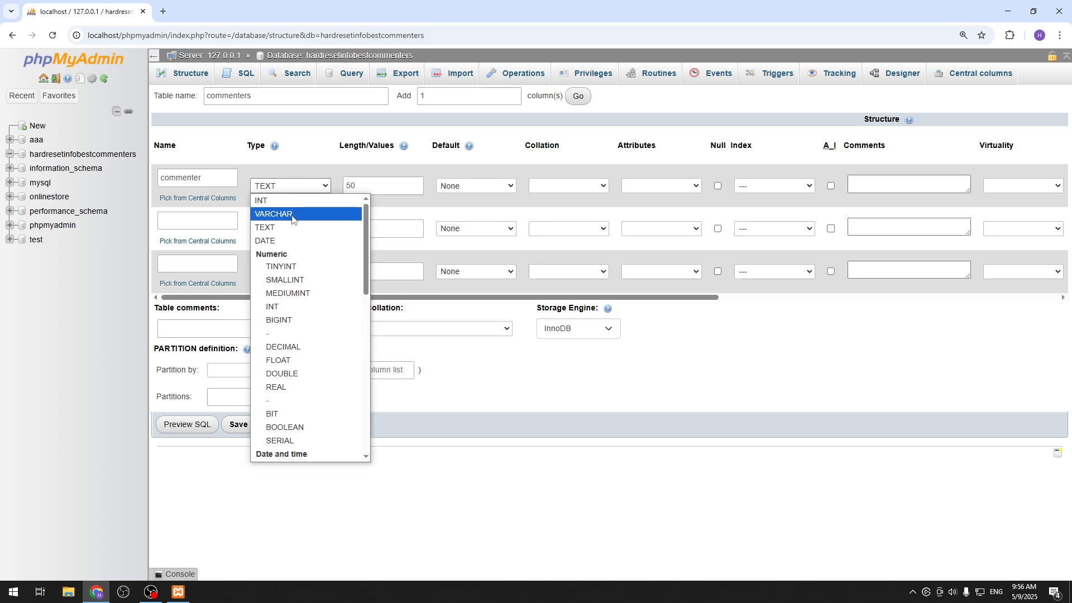
pyautogui.click(287, 214)
# Examine the default value options for the commenter column.
pyautogui.click(365, 190)
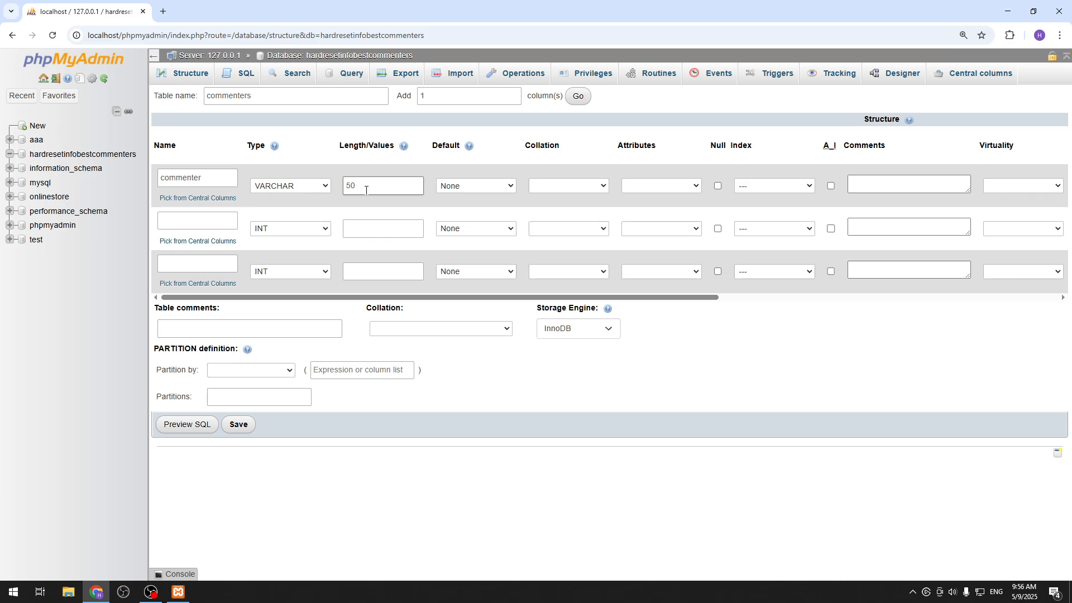
pyautogui.click(471, 191)
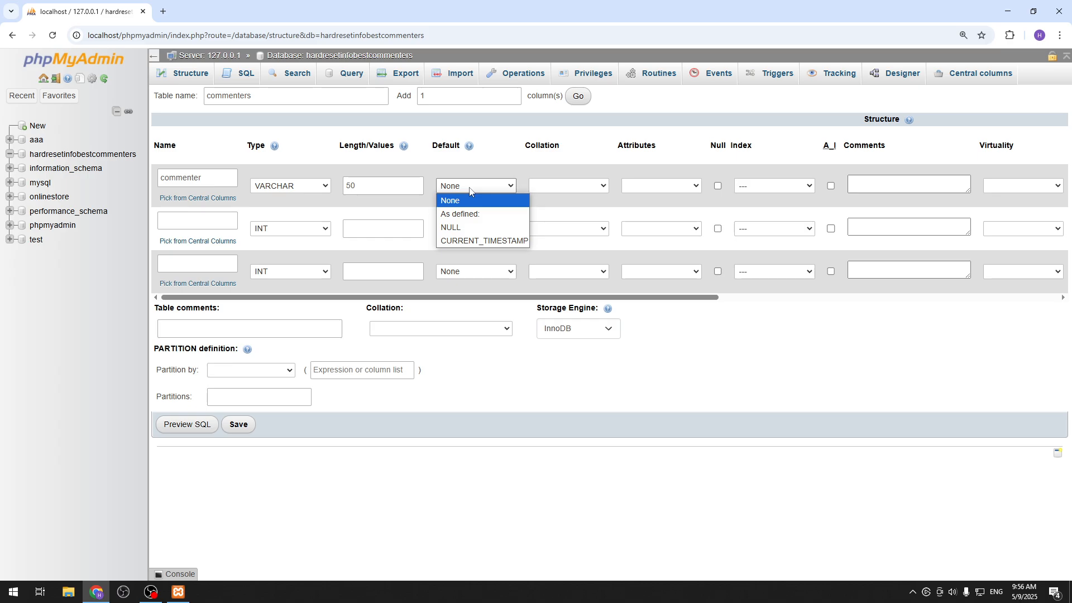
pyautogui.click(469, 190)
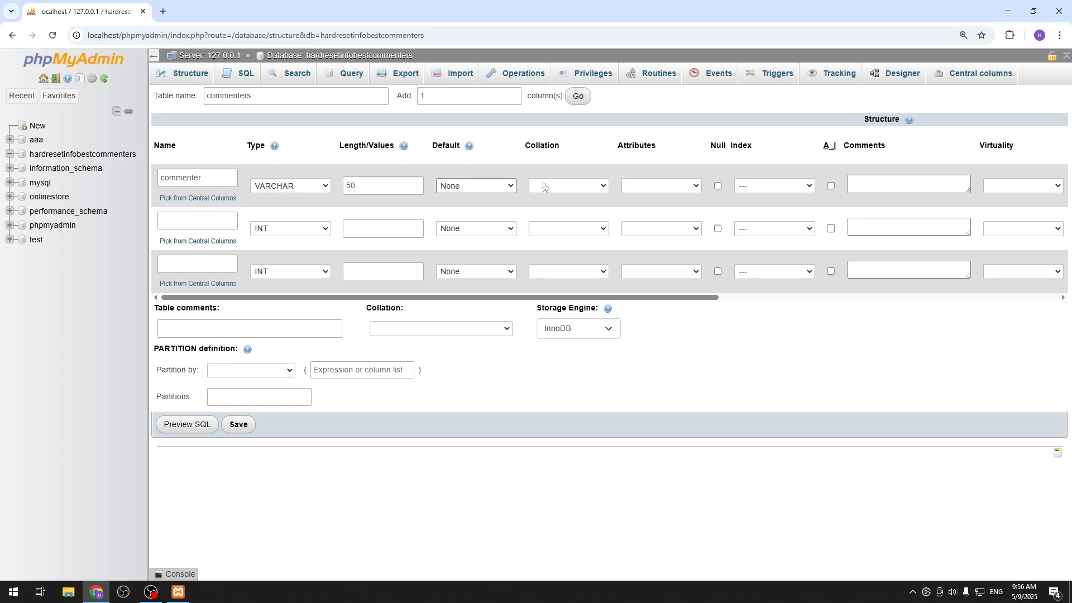
# Examine the collation and attribute options available for the commenter column.
pyautogui.click(559, 187)
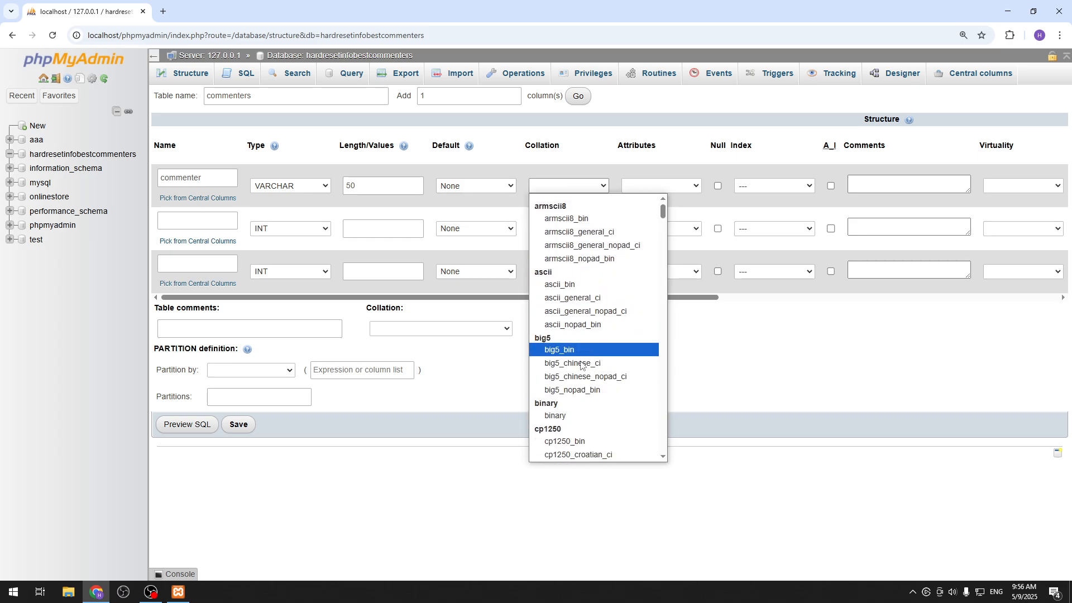
pyautogui.scroll(-5, 586, 379)
pyautogui.scroll(-12, 586, 372)
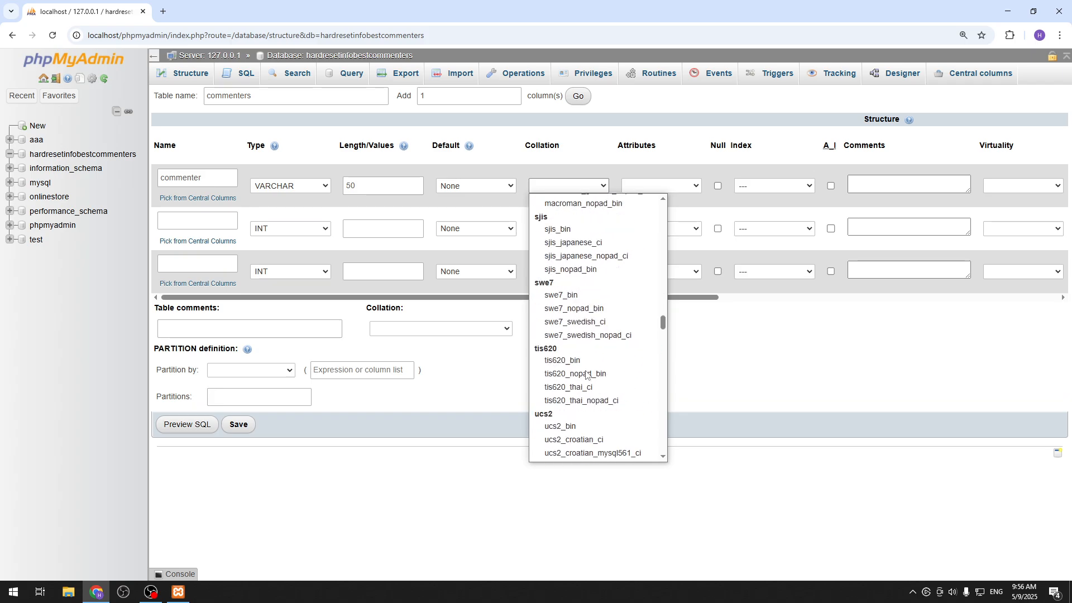
pyautogui.click(656, 159)
pyautogui.click(664, 190)
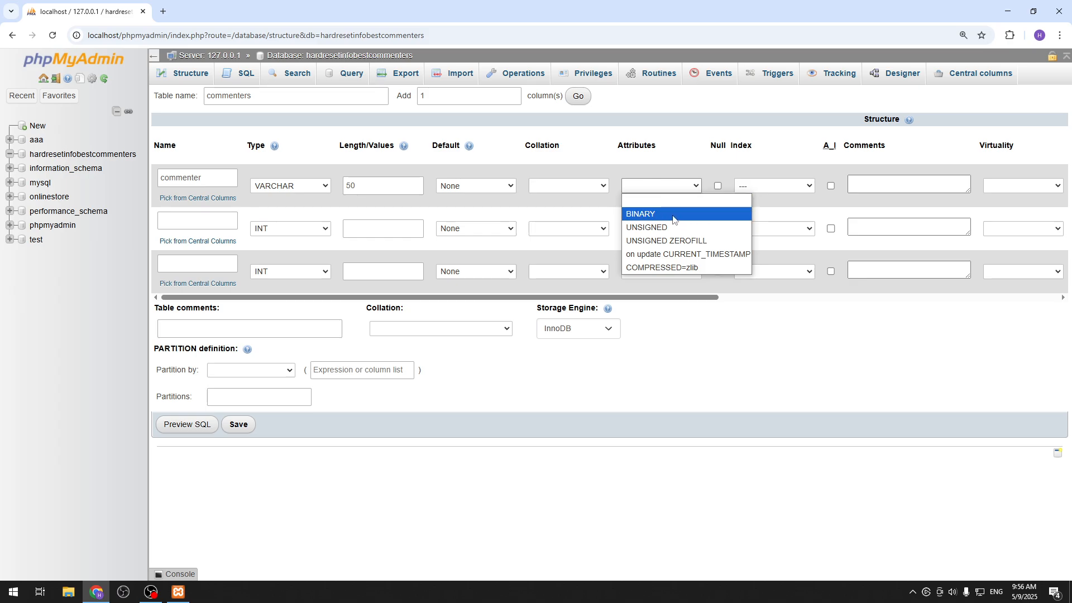
pyautogui.click(694, 147)
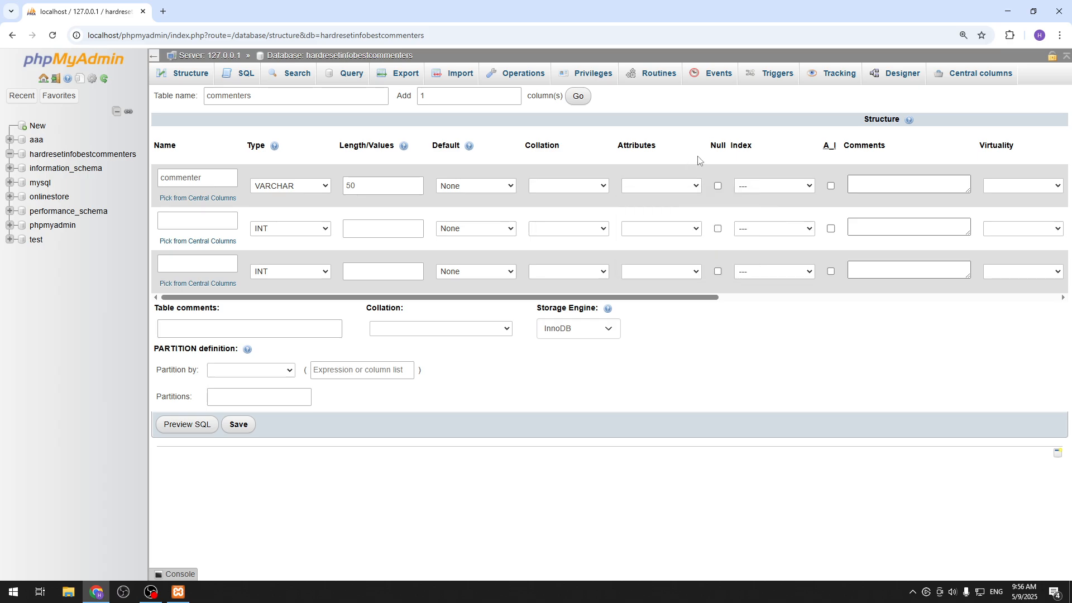
pyautogui.click(721, 187)
pyautogui.click(718, 187)
pyautogui.click(718, 187)
pyautogui.click(718, 188)
# Assign a PRIMARY index to the commenter column and check its virtuality options.
pyautogui.click(795, 192)
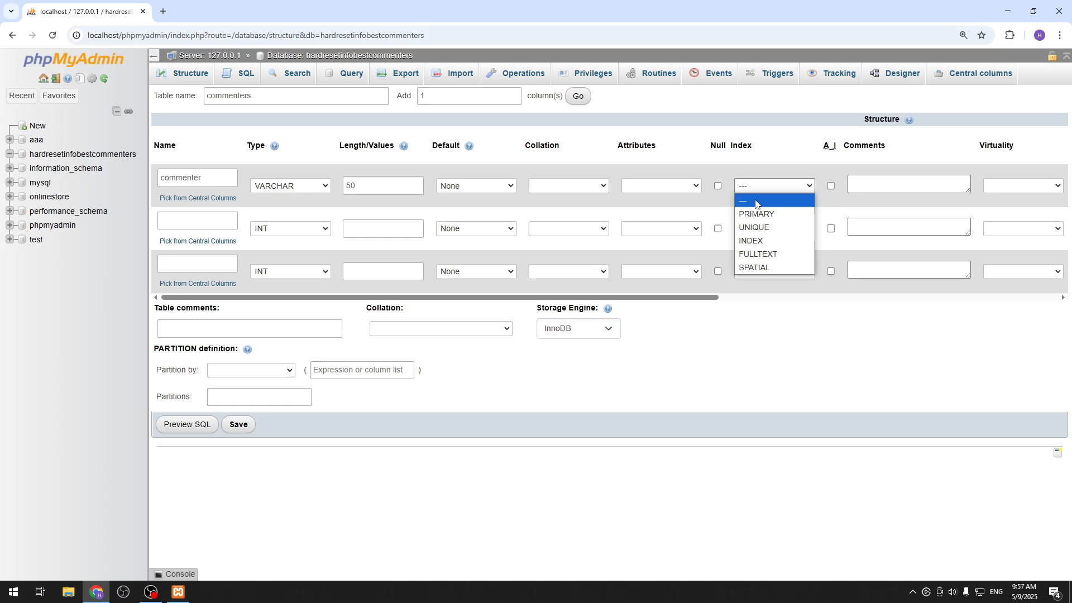
pyautogui.click(770, 215)
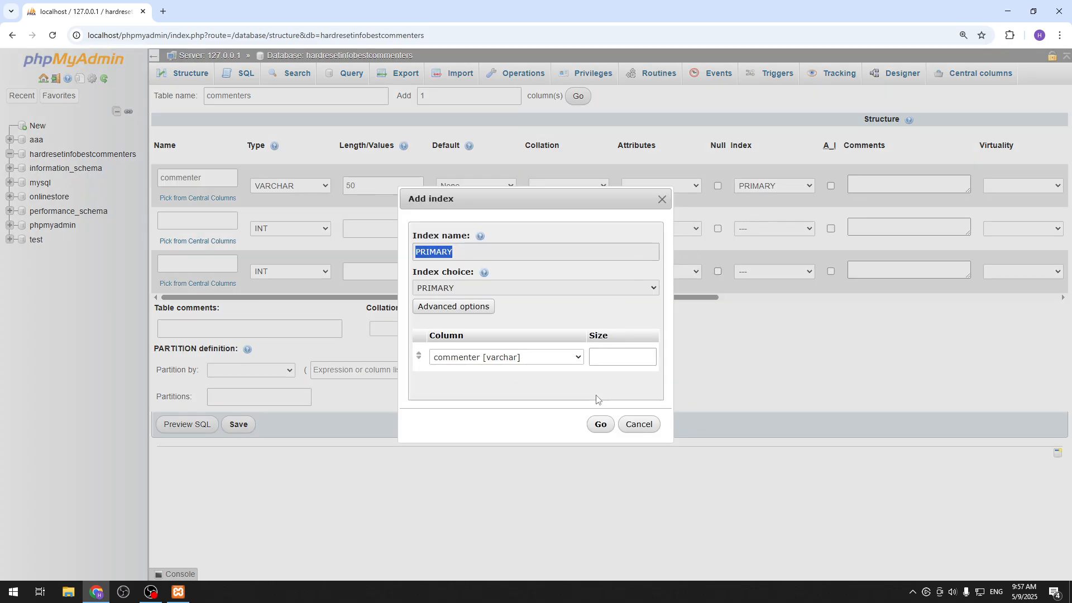
pyautogui.click(600, 425)
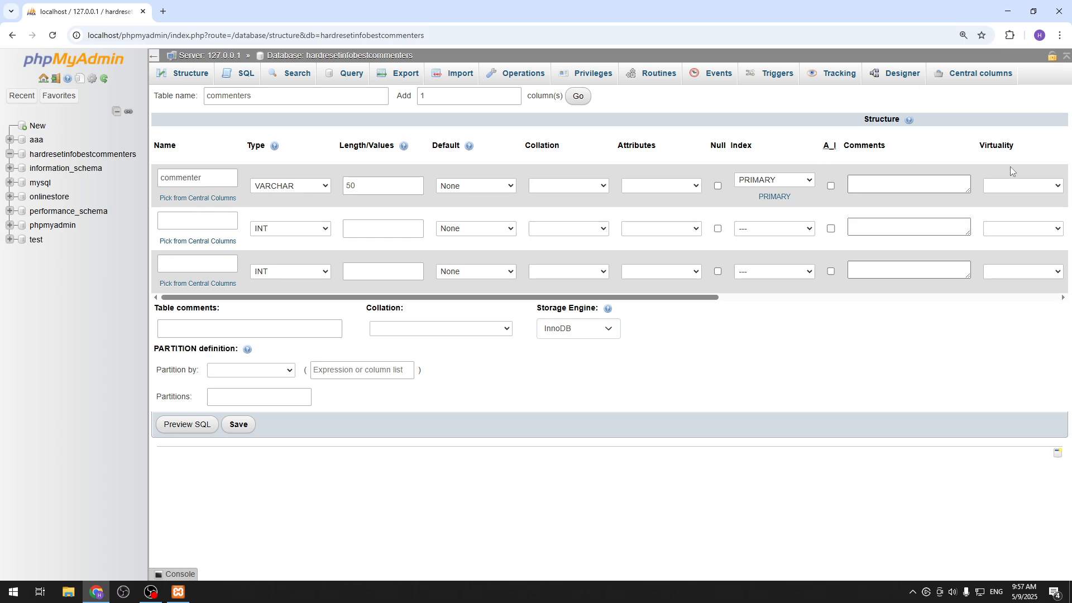
pyautogui.click(854, 187)
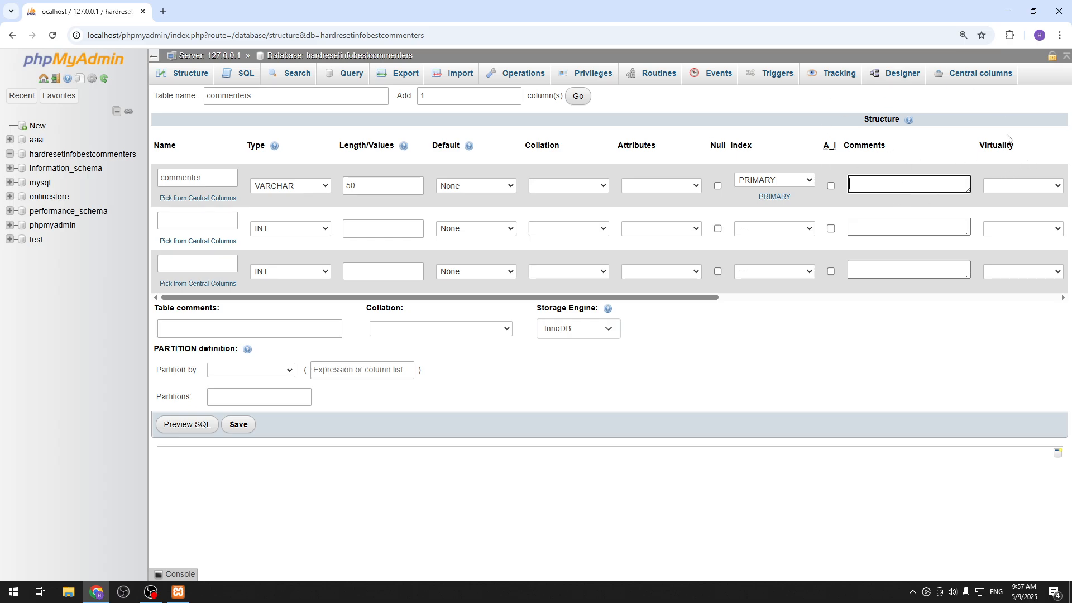
pyautogui.click(1019, 187)
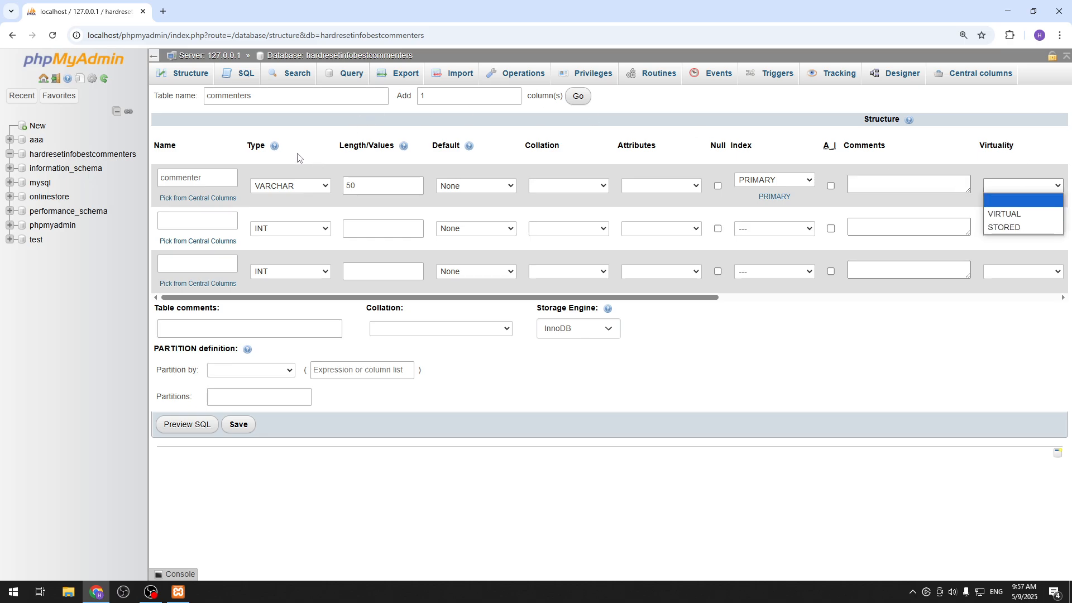
# Define the second column as date_of_getting_best with type DATE.
pyautogui.click(191, 218)
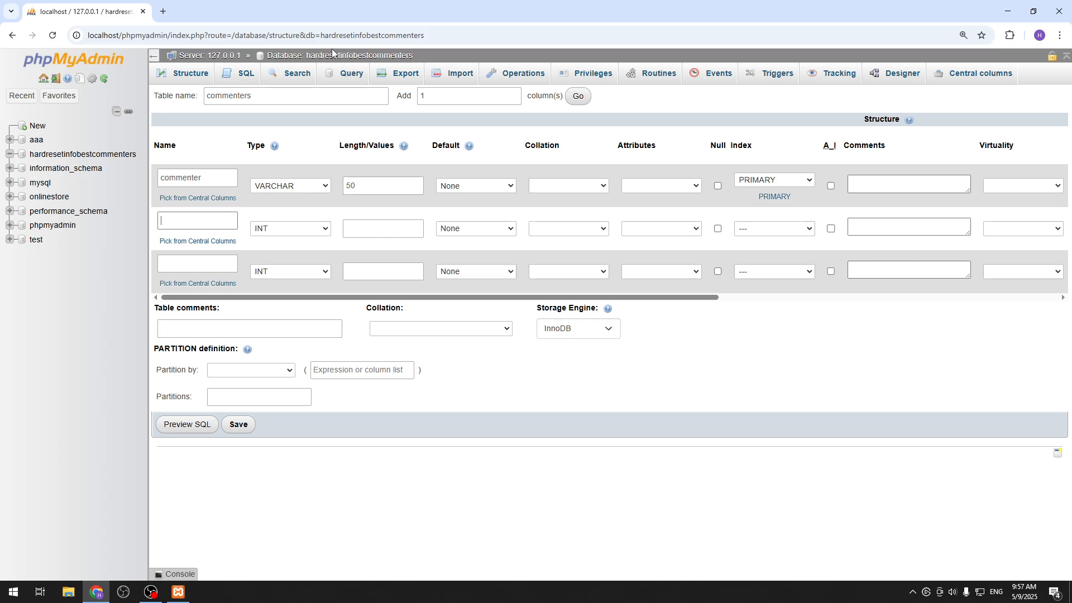
pyautogui.write('date')
pyautogui.write('_of')
pyautogui.write('_gee')
pyautogui.write('ting')
pyautogui.write('_best')
pyautogui.click(283, 229)
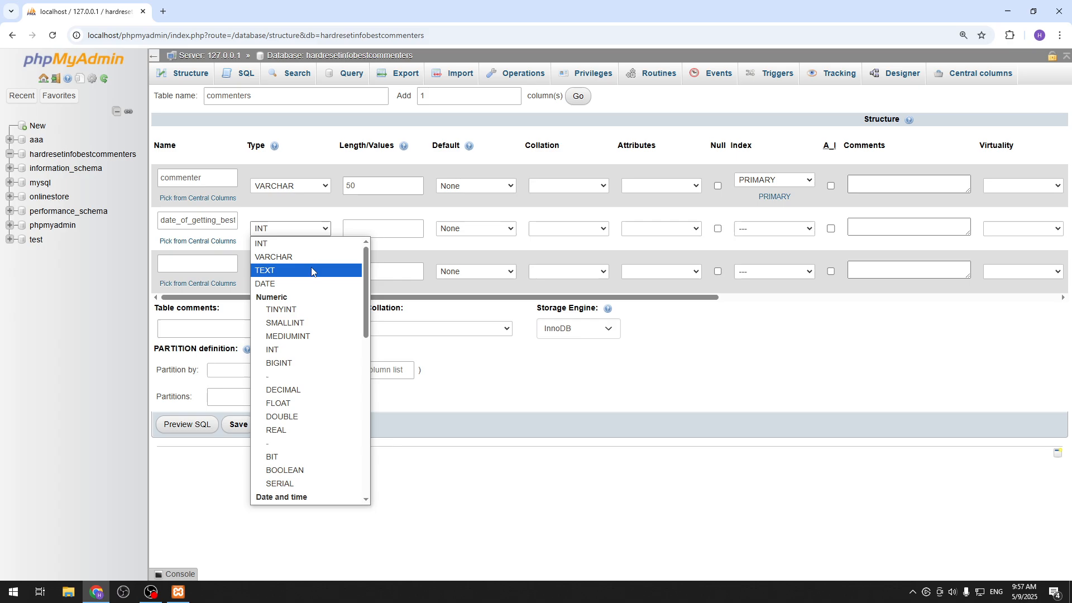
pyautogui.click(297, 285)
# Examine the available data types for the date_of_getting_best column, including the numeric, date and time, string and spatial groups, keeping DATE.
pyautogui.click(275, 231)
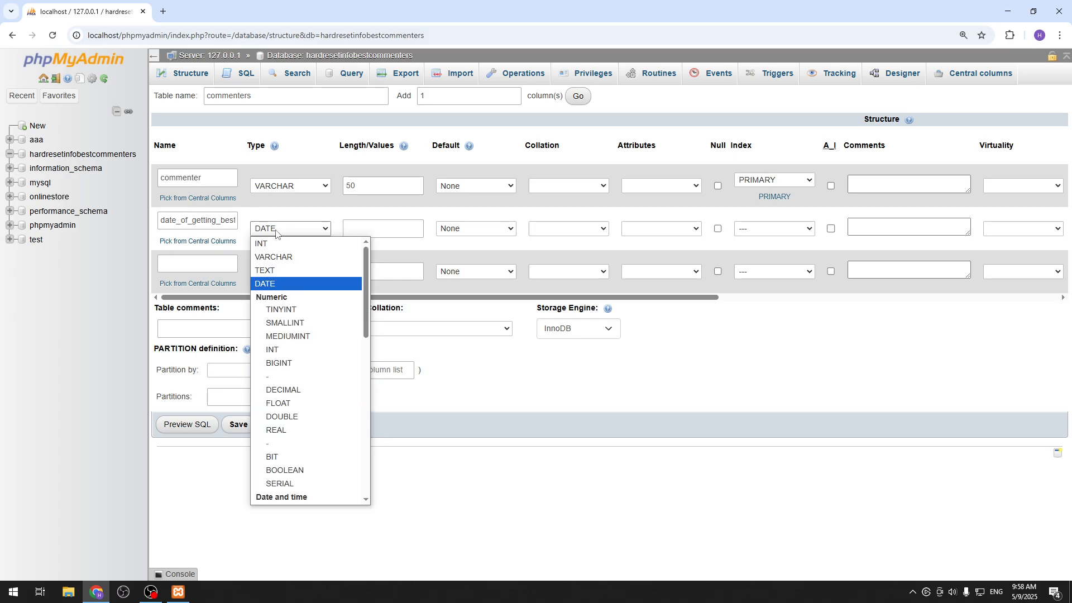
pyautogui.scroll(-10, 302, 324)
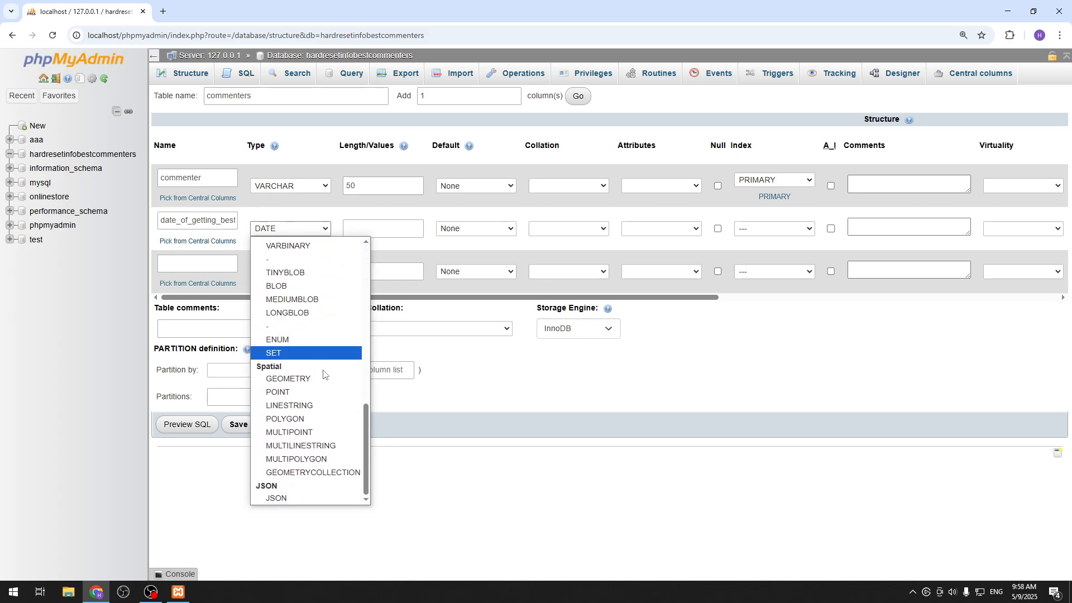
pyautogui.scroll(10, 326, 413)
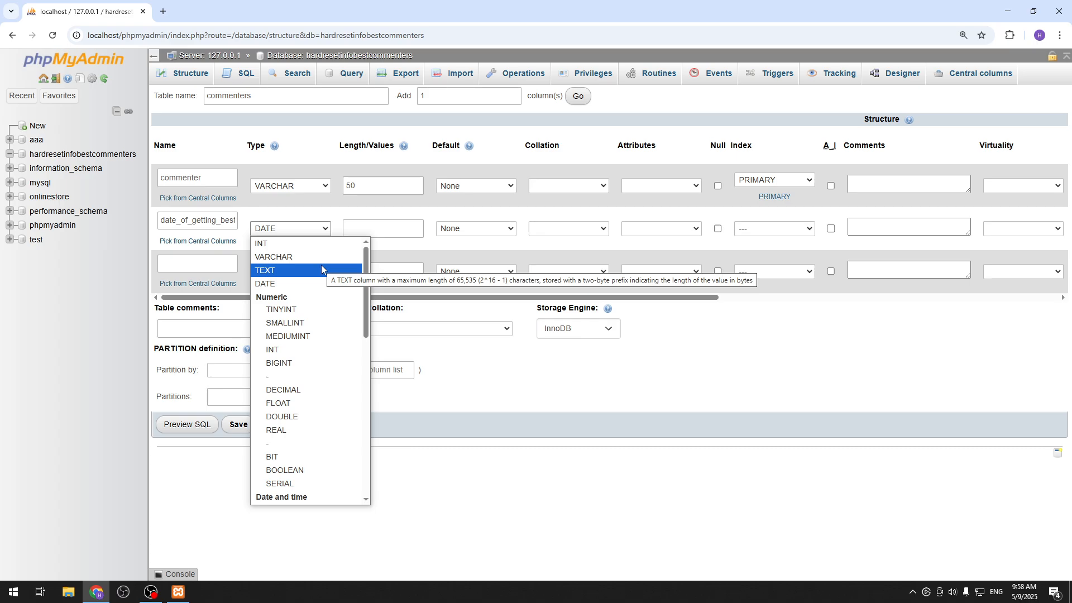
pyautogui.scroll(-2, 294, 304)
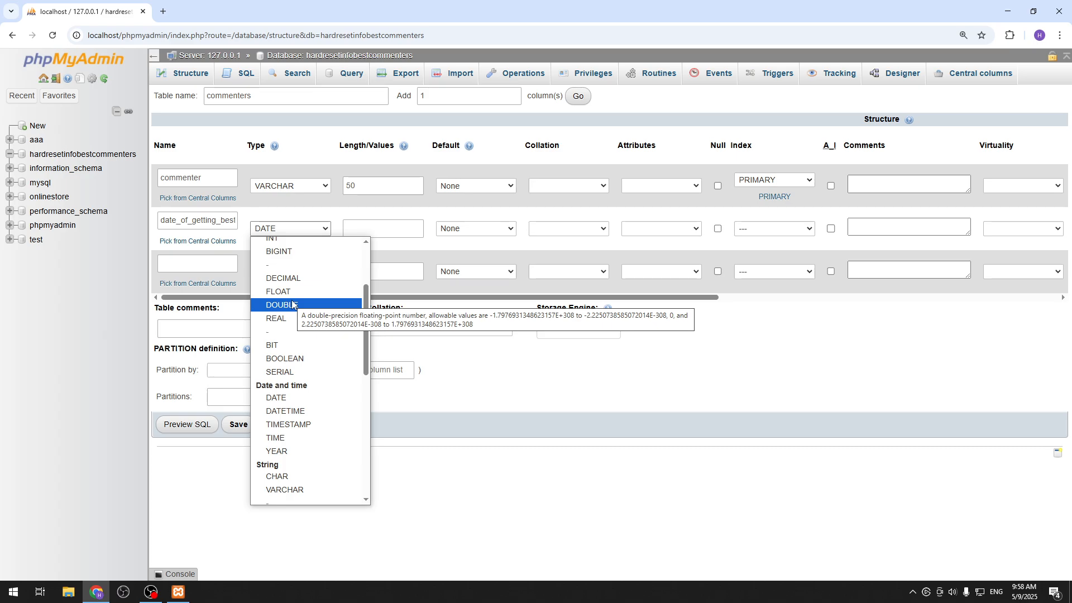
pyautogui.scroll(2, 292, 305)
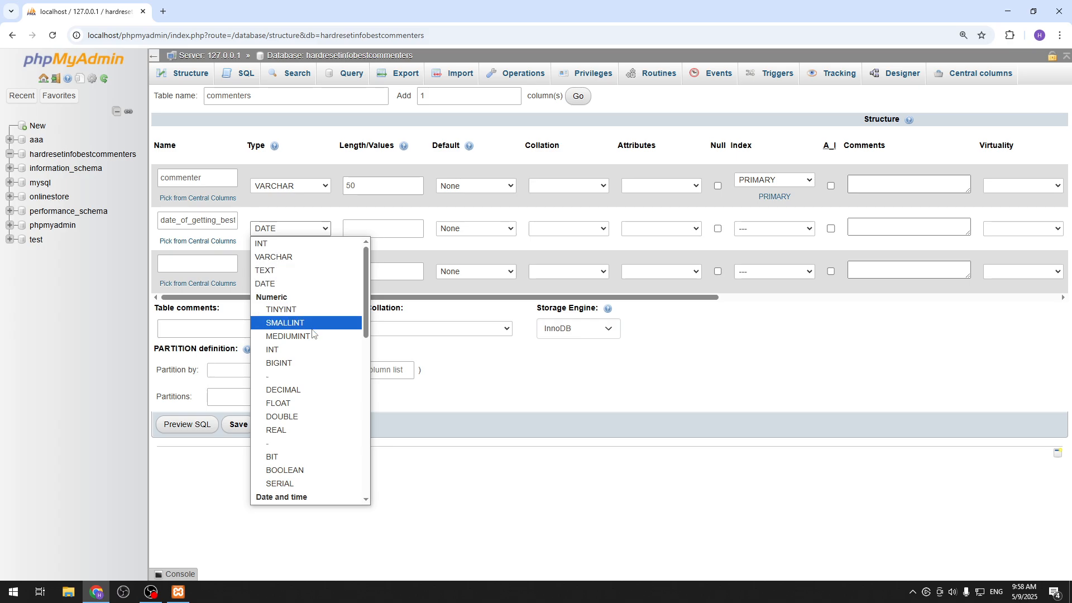
pyautogui.scroll(-2, 314, 335)
pyautogui.scroll(-2, 313, 339)
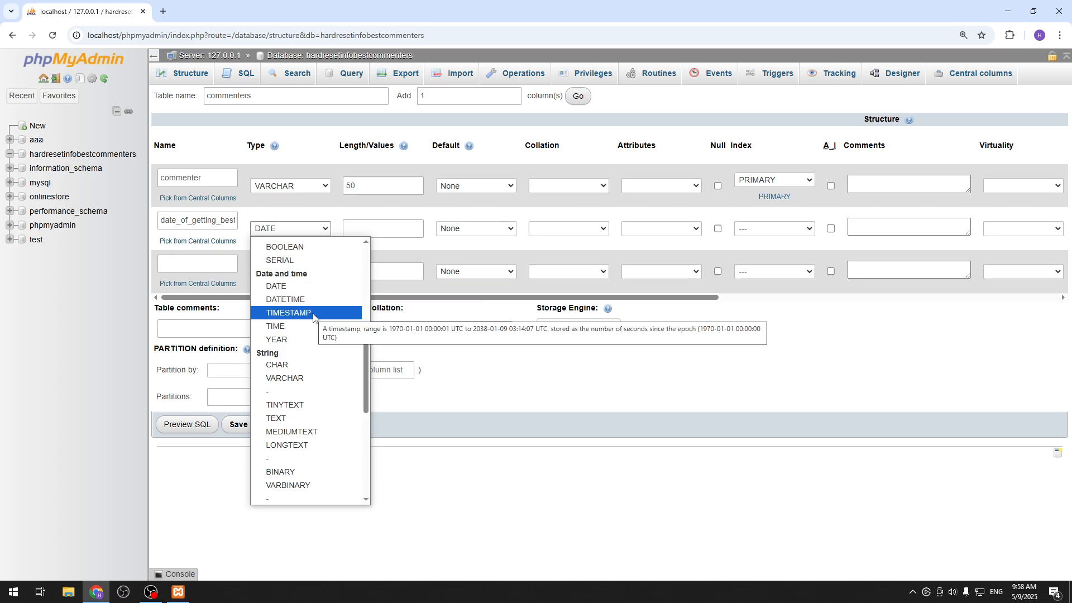
pyautogui.scroll(4, 312, 329)
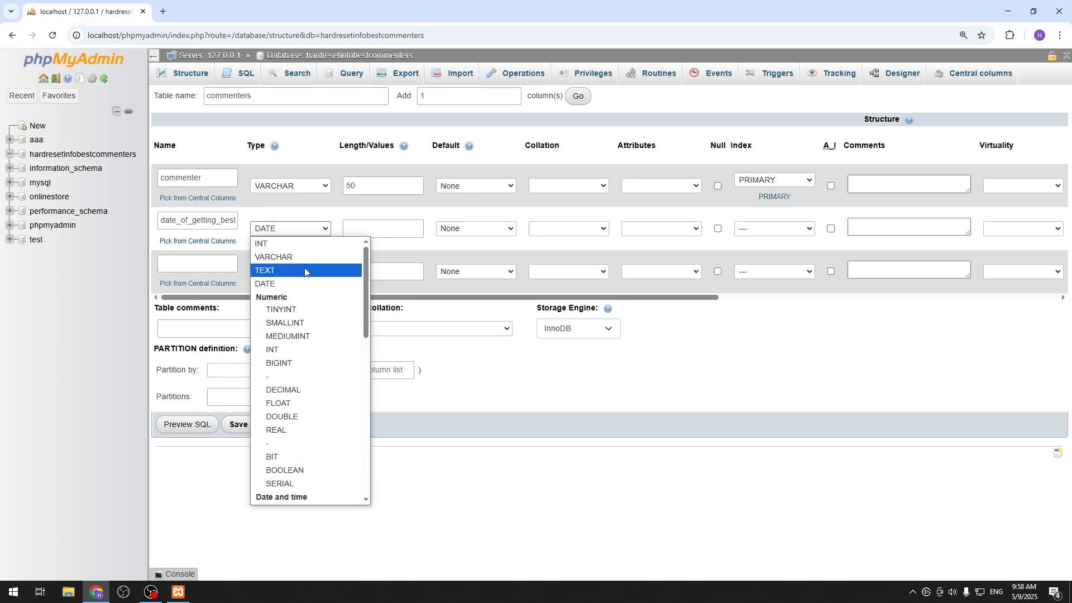
pyautogui.click(302, 283)
# Check the length, default, collation and attribute options for the date_of_getting_best column.
pyautogui.click(364, 230)
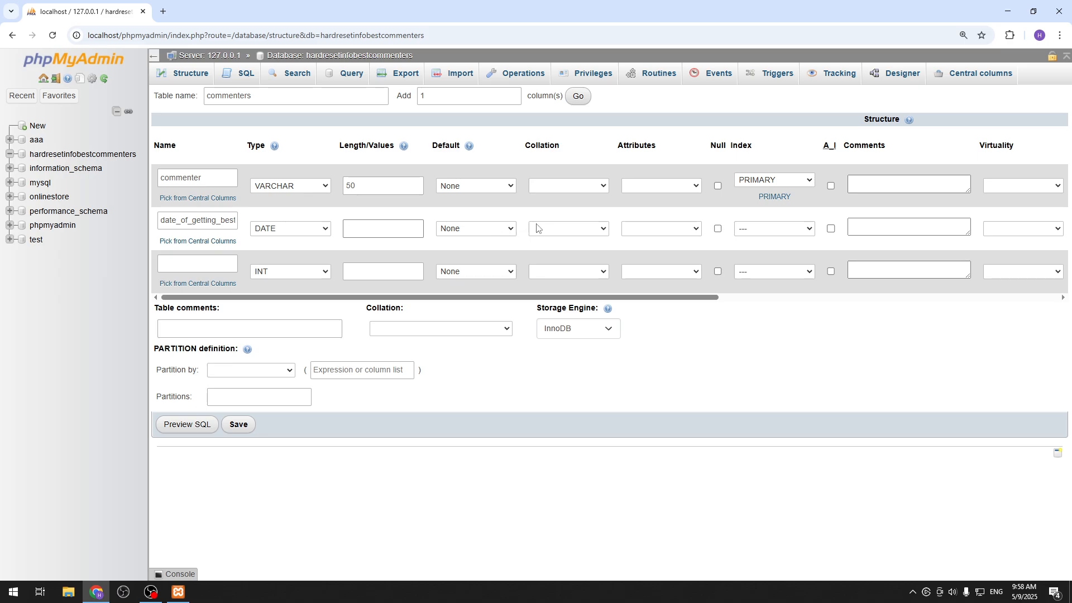
pyautogui.click(477, 231)
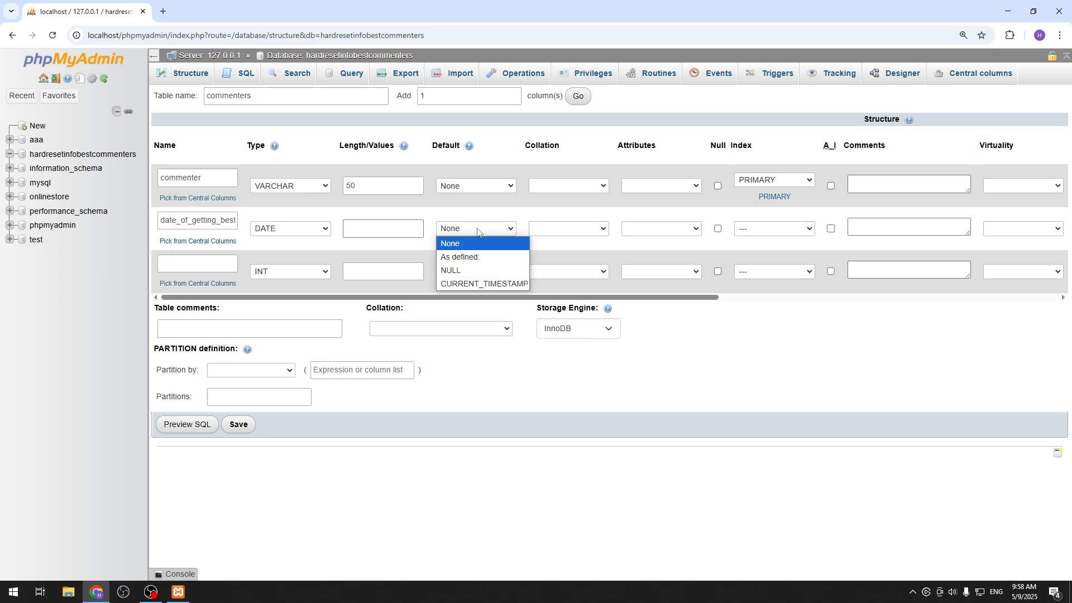
pyautogui.click(566, 228)
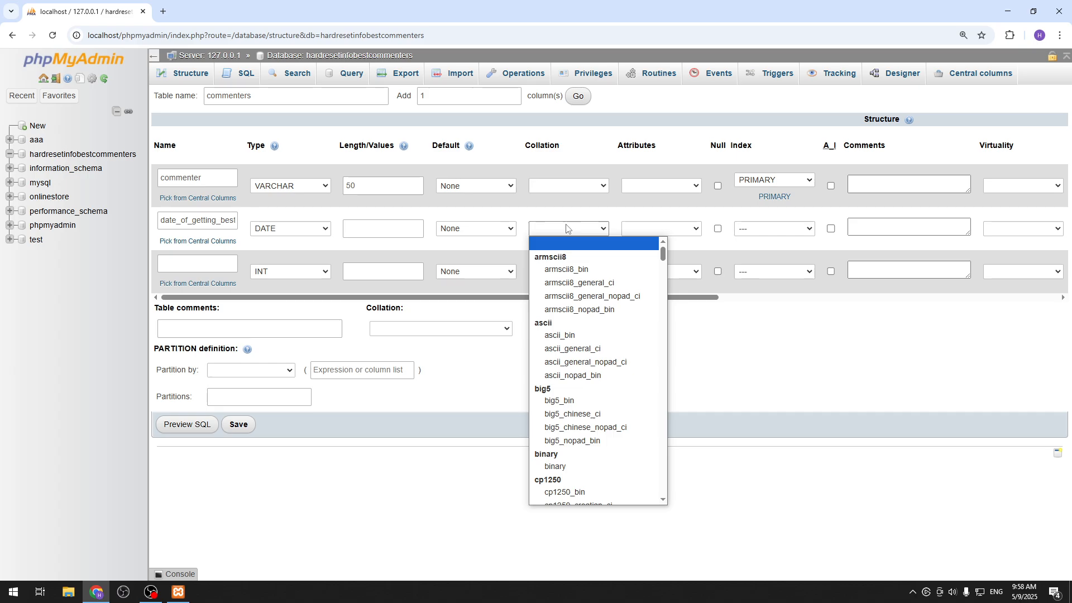
pyautogui.click(681, 228)
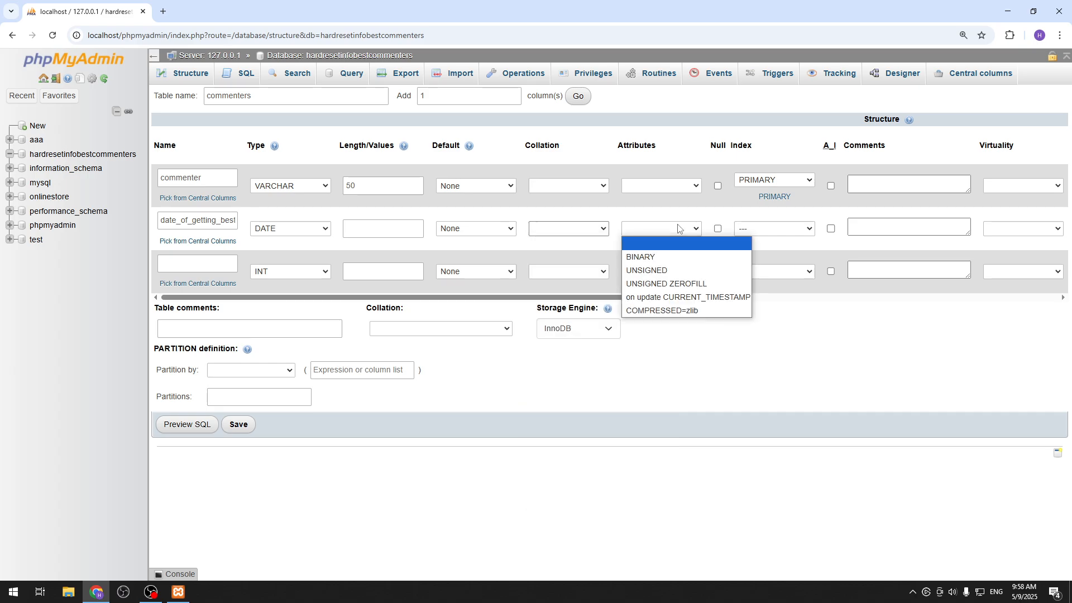
pyautogui.click(715, 221)
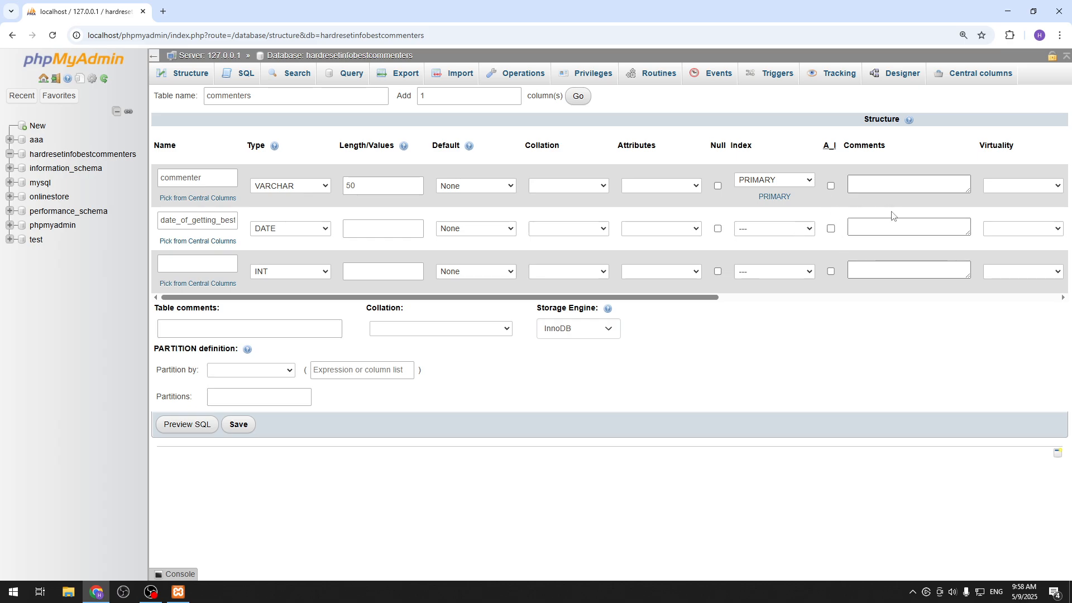
# Name the third column ID and remove the PRIMARY index from the commenter column.
pyautogui.click(210, 261)
pyautogui.write('D')
pyautogui.click(738, 179)
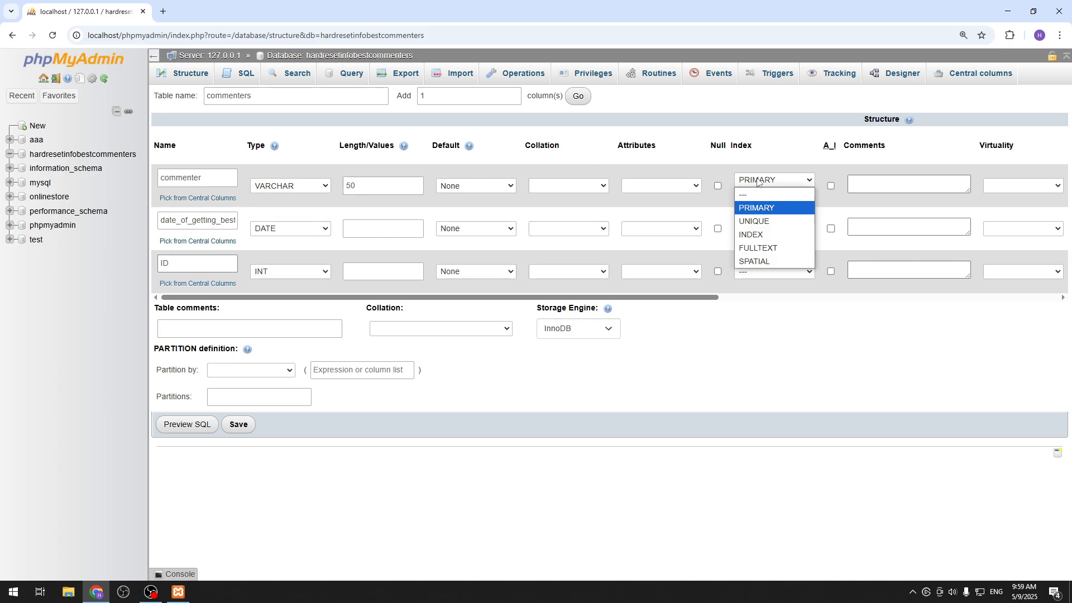
pyautogui.click(781, 194)
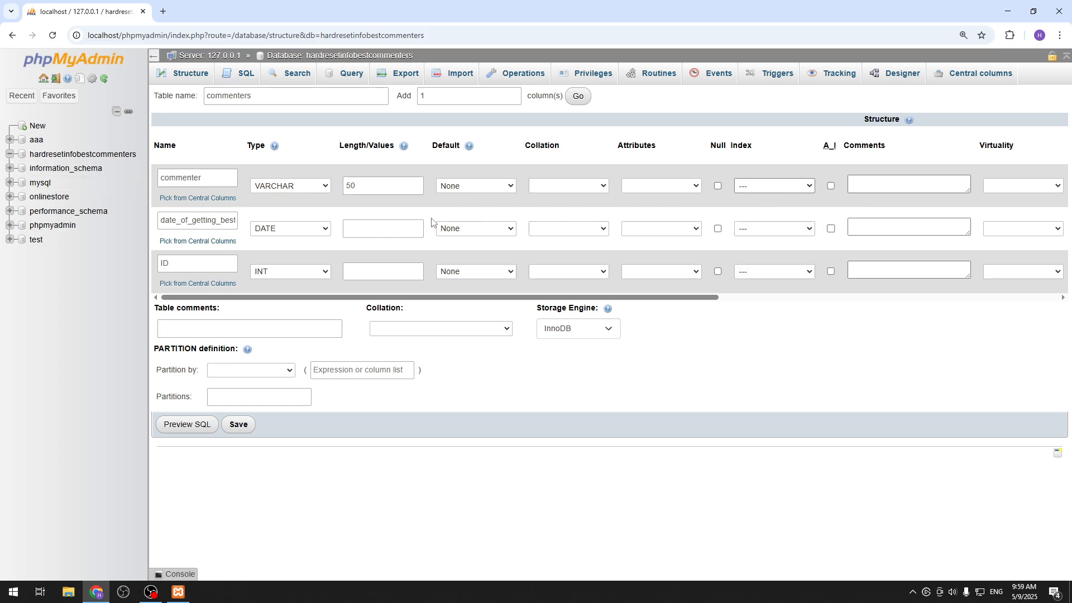
# Check the type and length settings of the ID column, keeping INT as its type.
pyautogui.click(288, 274)
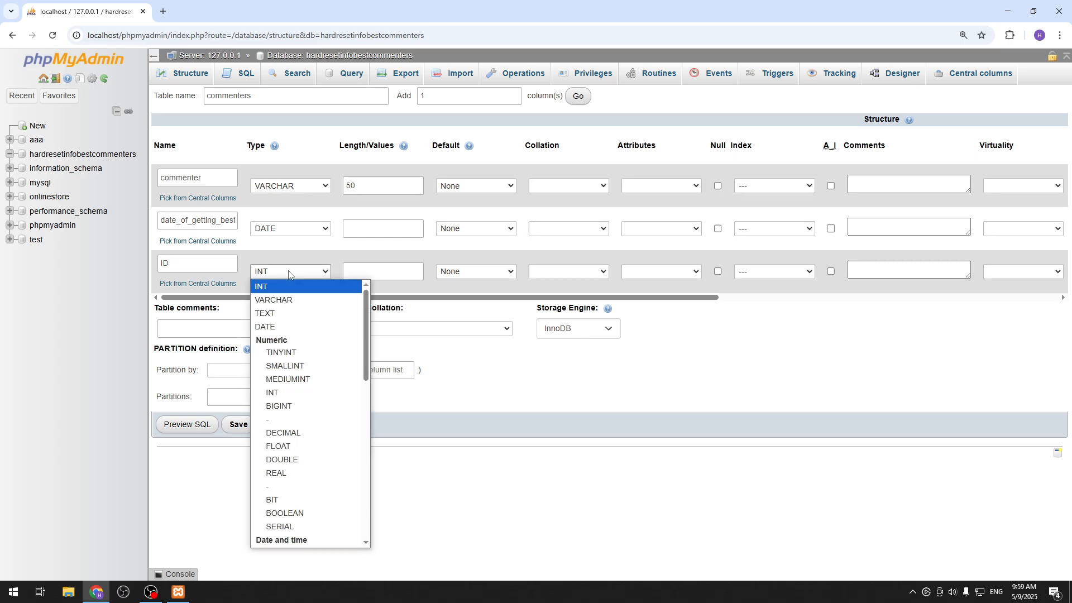
pyautogui.click(282, 273)
pyautogui.click(286, 276)
pyautogui.click(284, 272)
pyautogui.click(361, 273)
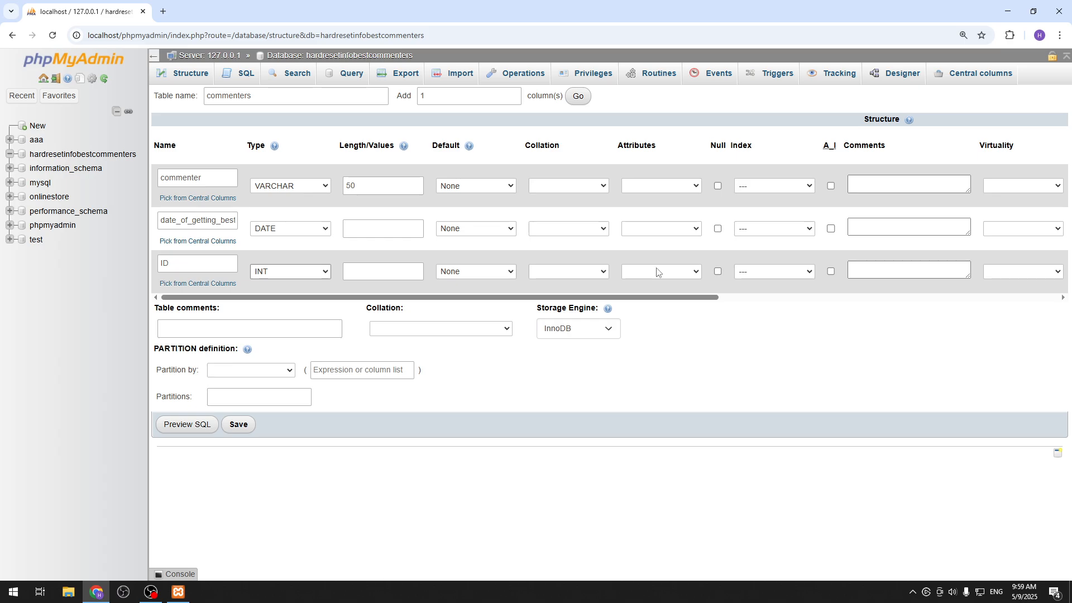
# Make ID the PRIMARY key with auto-increment enabled and save the commenters table.
pyautogui.click(798, 271)
pyautogui.click(781, 299)
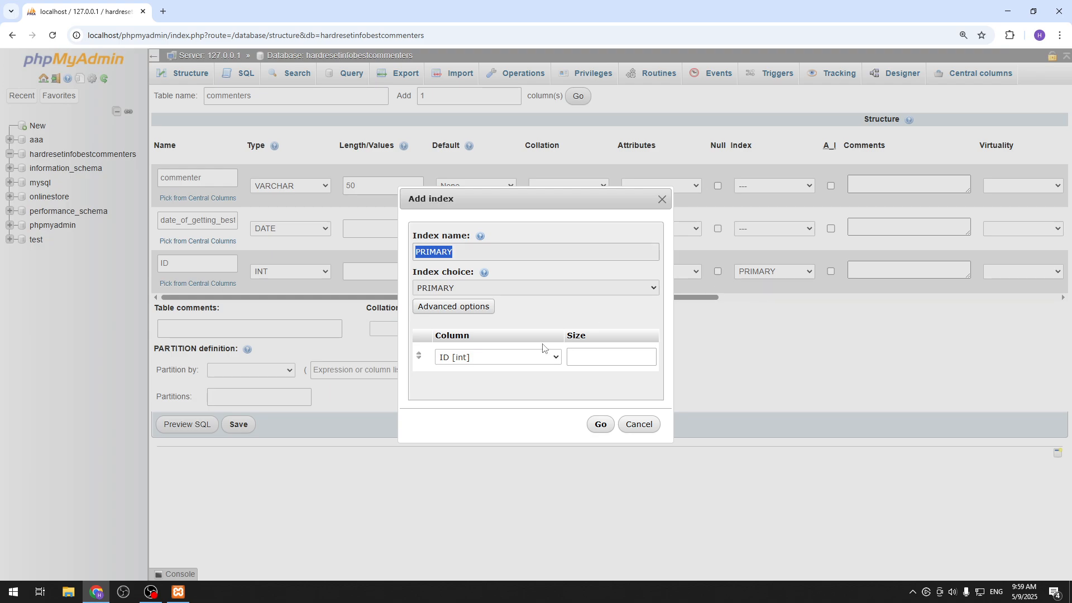
pyautogui.click(599, 424)
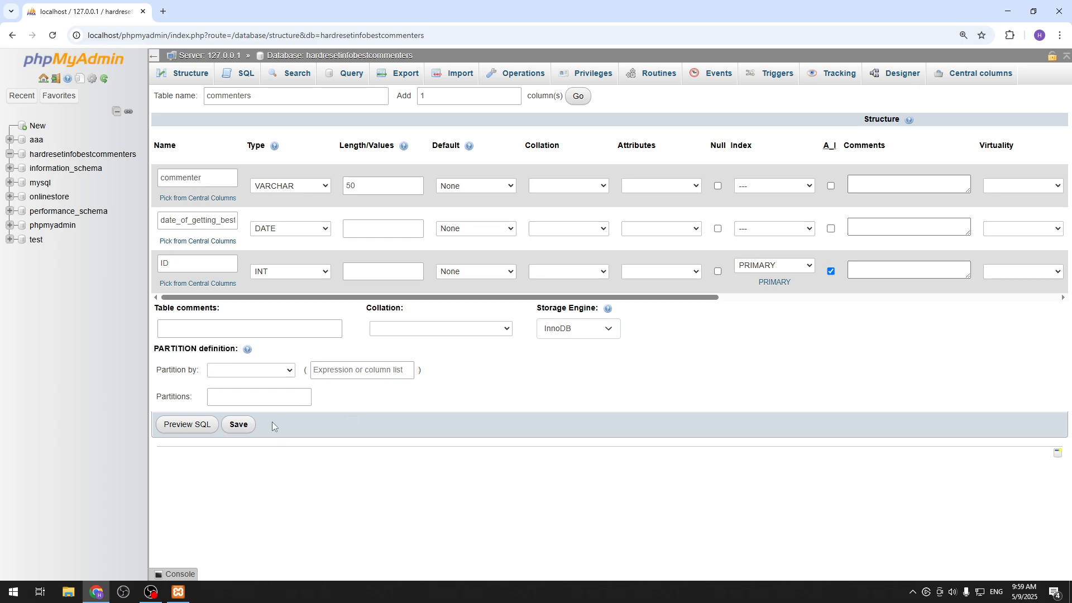
pyautogui.click(240, 426)
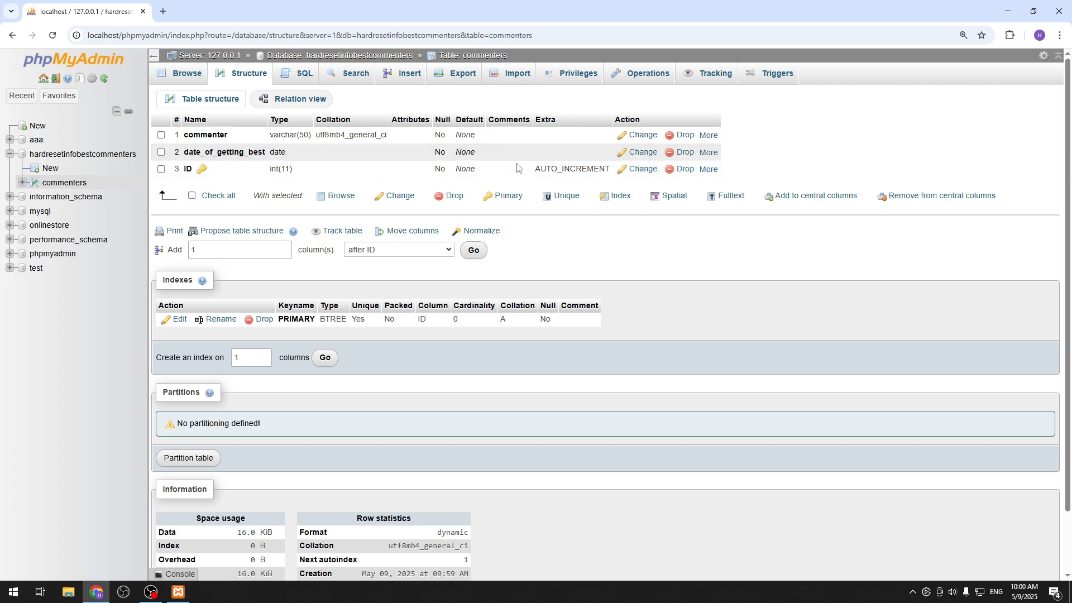
# Open the SQL query editor for the commenters table, expand the table in the database tree and select the whole default query.
pyautogui.click(283, 77)
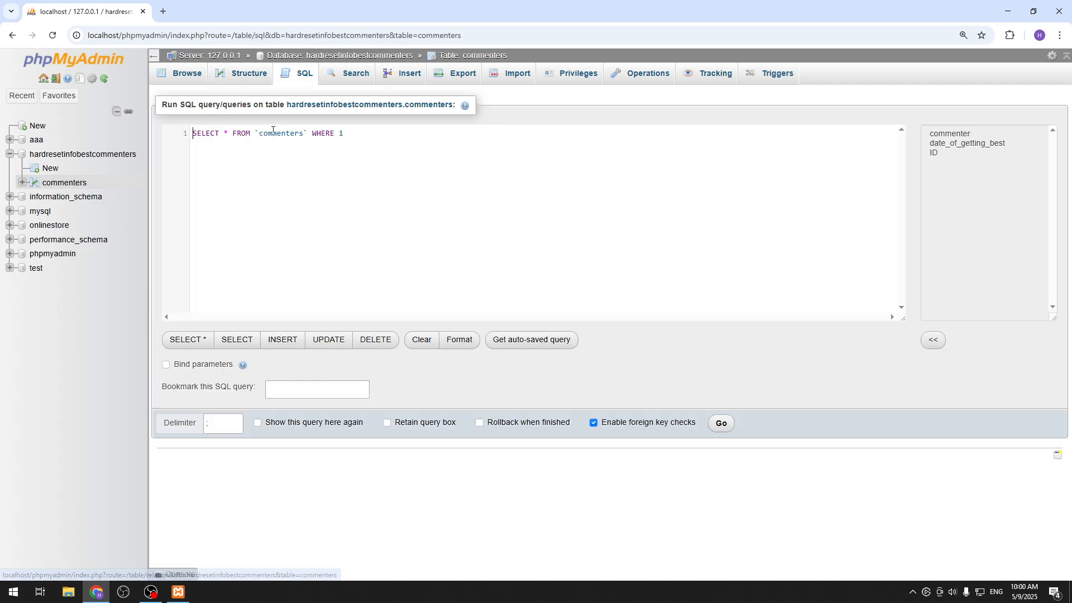
pyautogui.hotkey('ctrl', 'a')
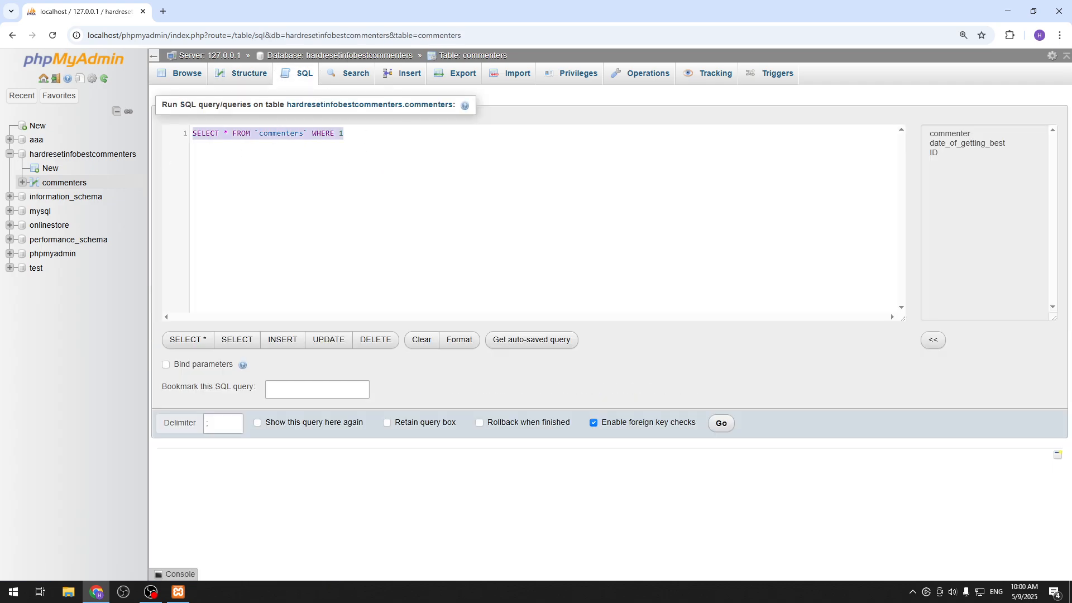
pyautogui.click(23, 182)
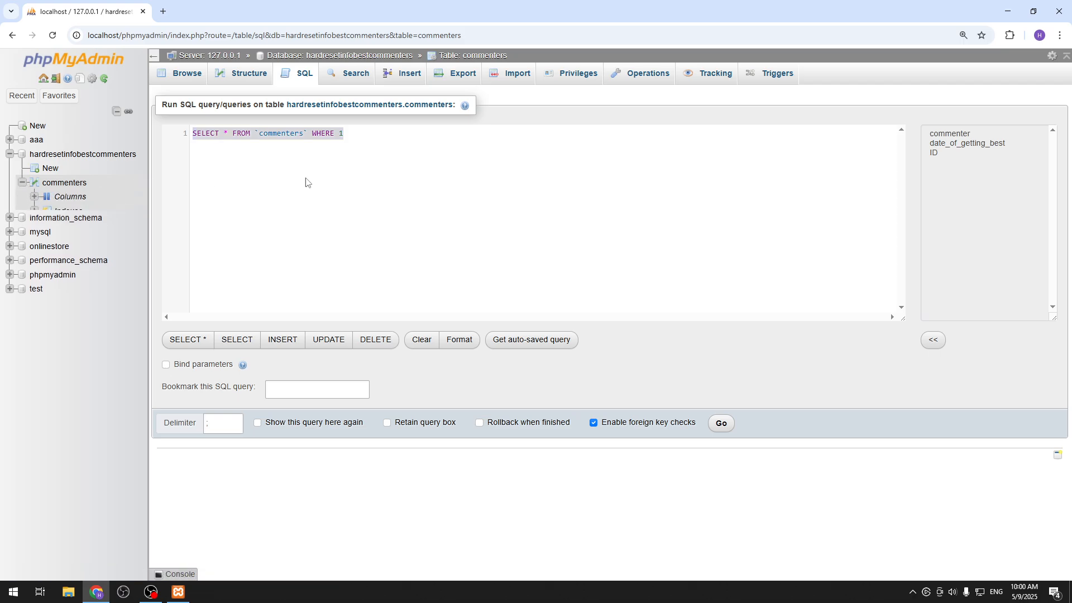
pyautogui.click(370, 139)
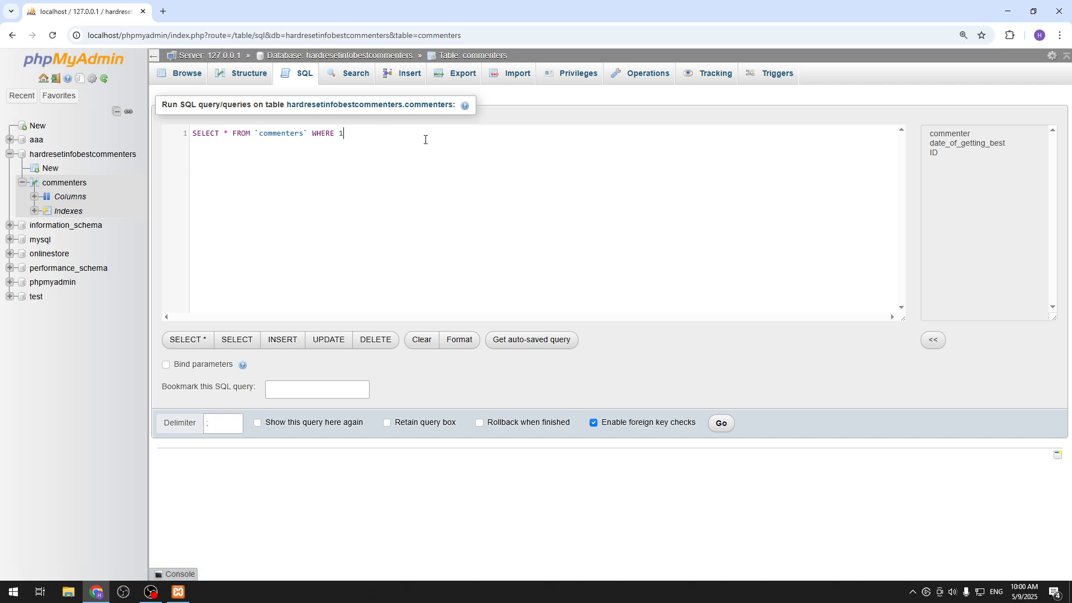
pyautogui.hotkey('ctrl', 'a')
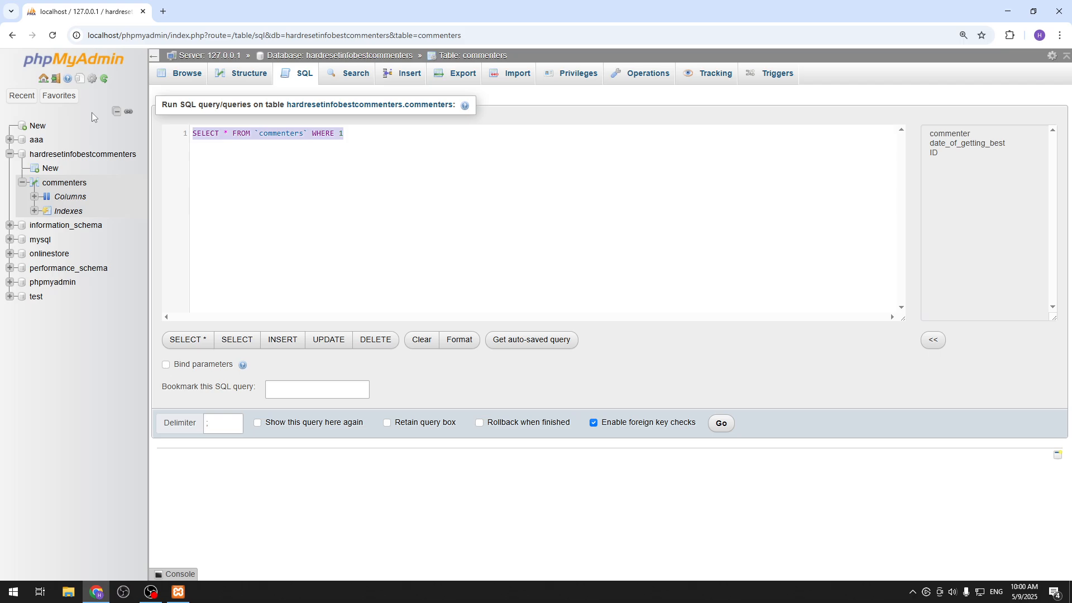
# Replace the default query with INSERT INTO commenters() and expand the table's columns in the database tree.
pyautogui.press('BackSpace')
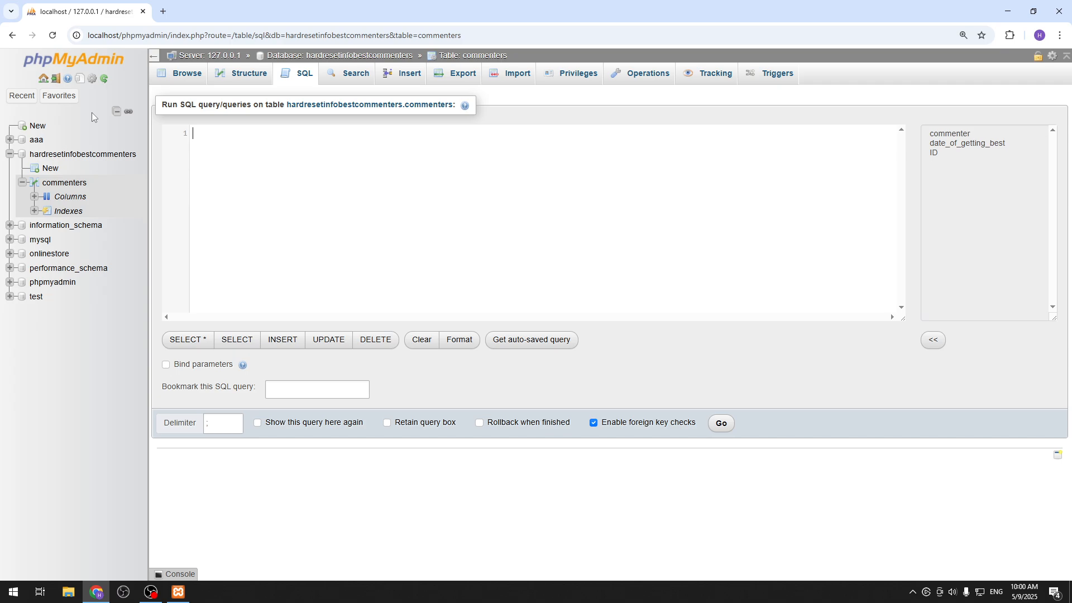
pyautogui.write('I')
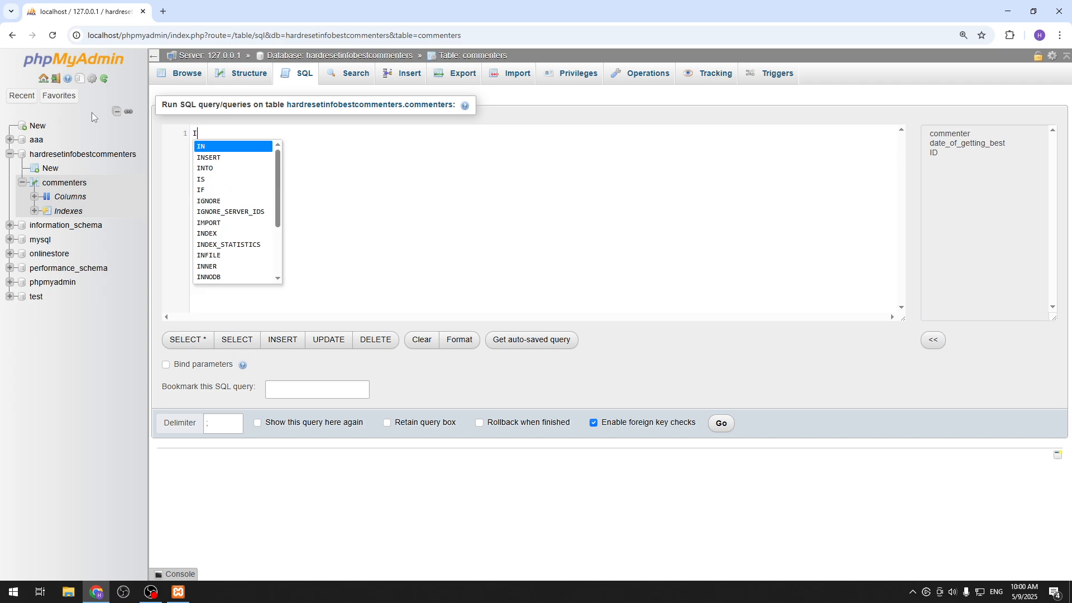
pyautogui.write('NSERT INTO ')
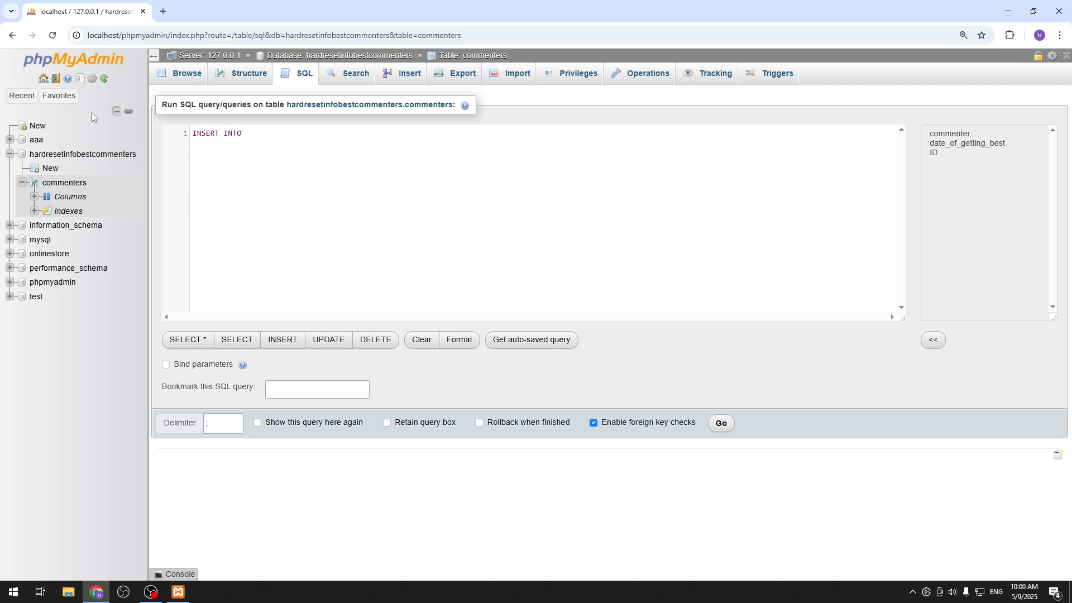
pyautogui.write('commenters (')
pyautogui.click(42, 196)
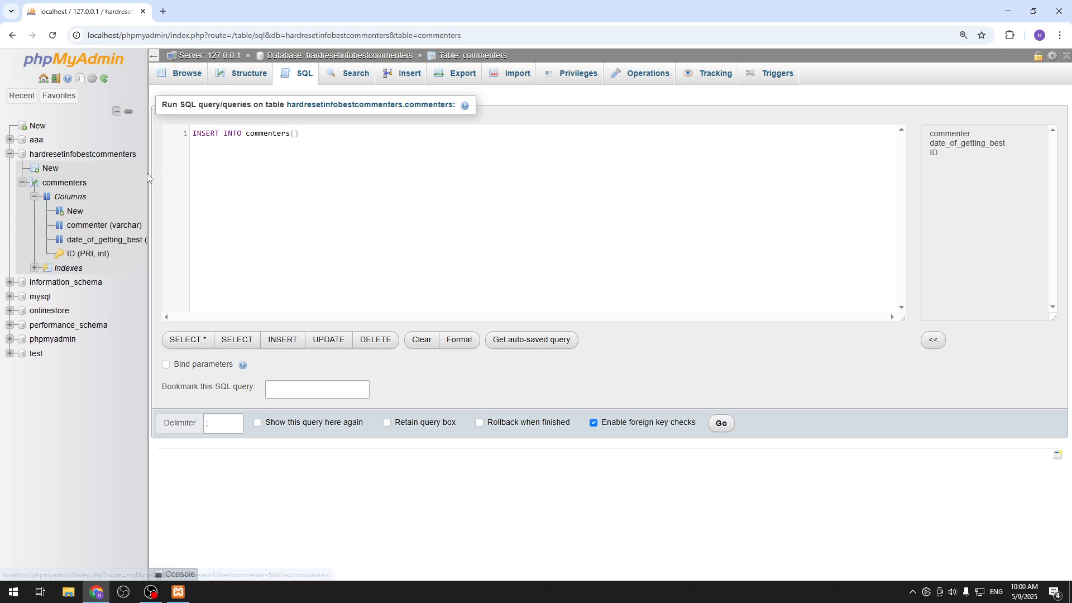
pyautogui.click(294, 135)
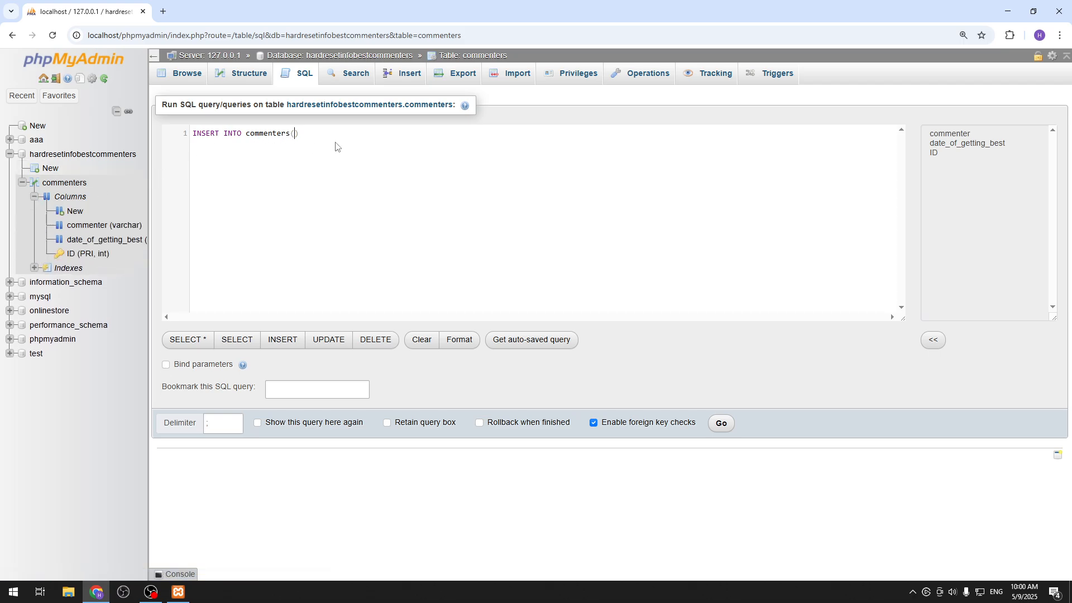
pyautogui.write('""')
pyautogui.press('Left')
pyautogui.write('commenter')
pyautogui.press('Right')
pyautogui.press('BackSpace')
pyautogui.press('BackSpace')
pyautogui.press('BackSpace')
pyautogui.press('BackSpace')
pyautogui.press('BackSpace')
pyautogui.press('BackSpace')
pyautogui.press('BackSpace')
pyautogui.press('BackSpace')
pyautogui.press('BackSpace')
pyautogui.press('BackSpace')
pyautogui.press('BackSpace')
# List commenter, date_of_getting_best and ID as the columns of the INSERT statement, without quotation marks.
pyautogui.write('co')
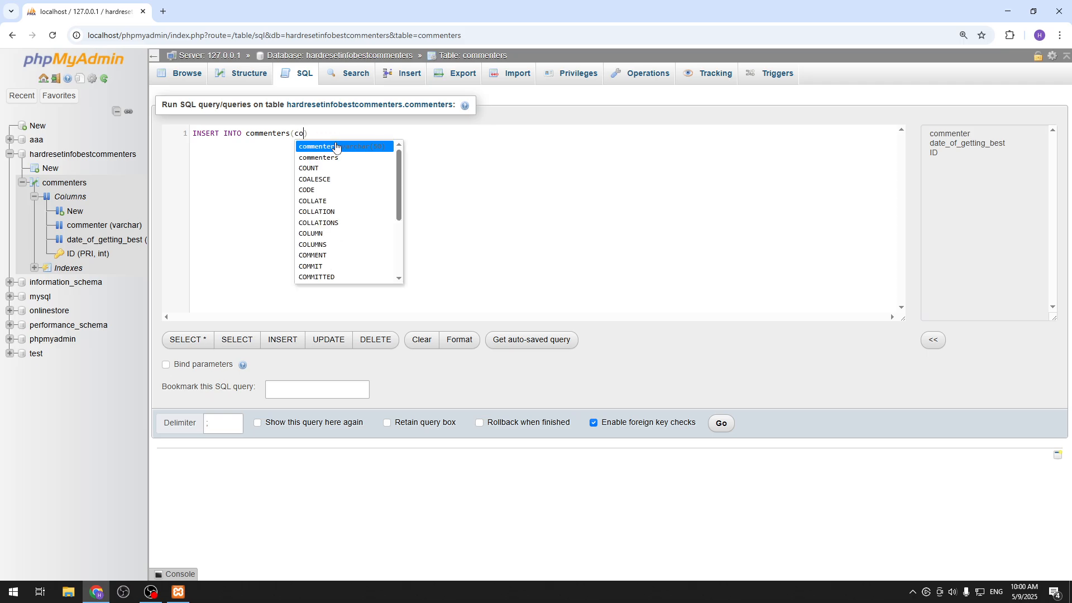
pyautogui.write('mmenter,')
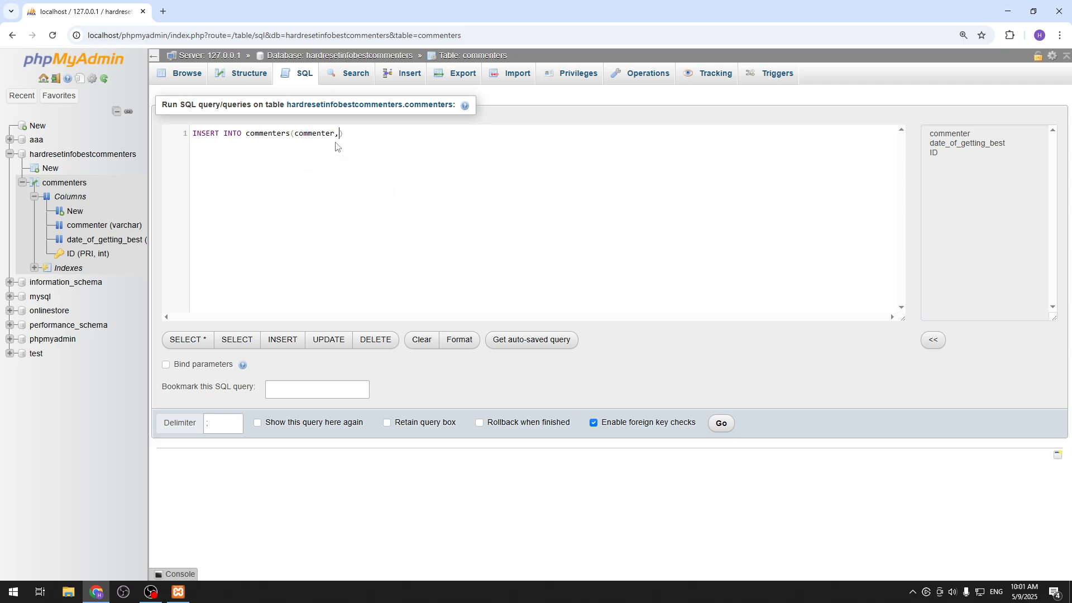
pyautogui.write('date_of_getting_best')
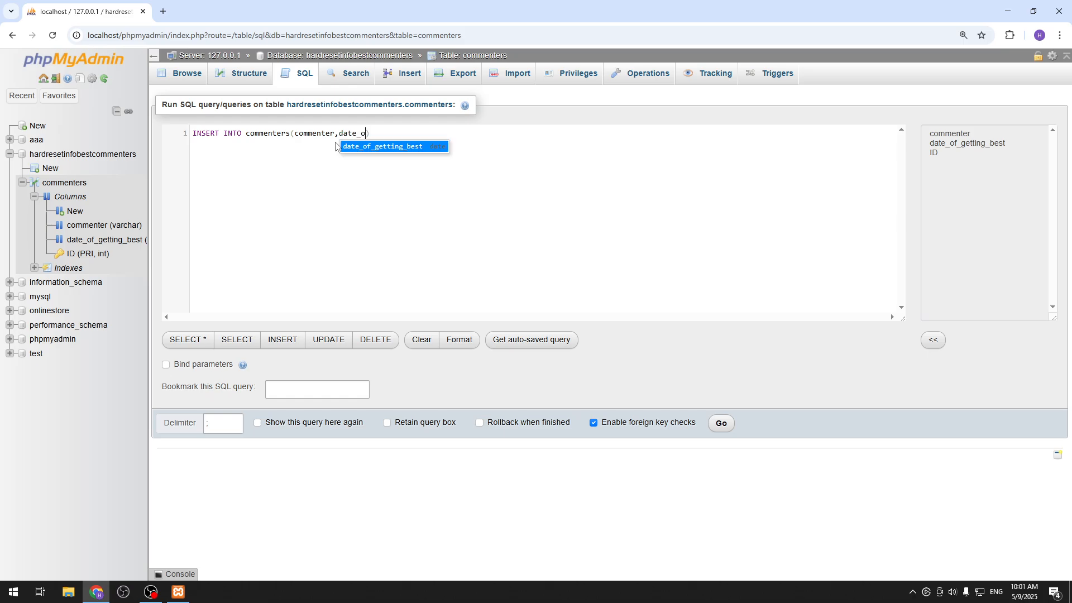
pyautogui.write(', ')
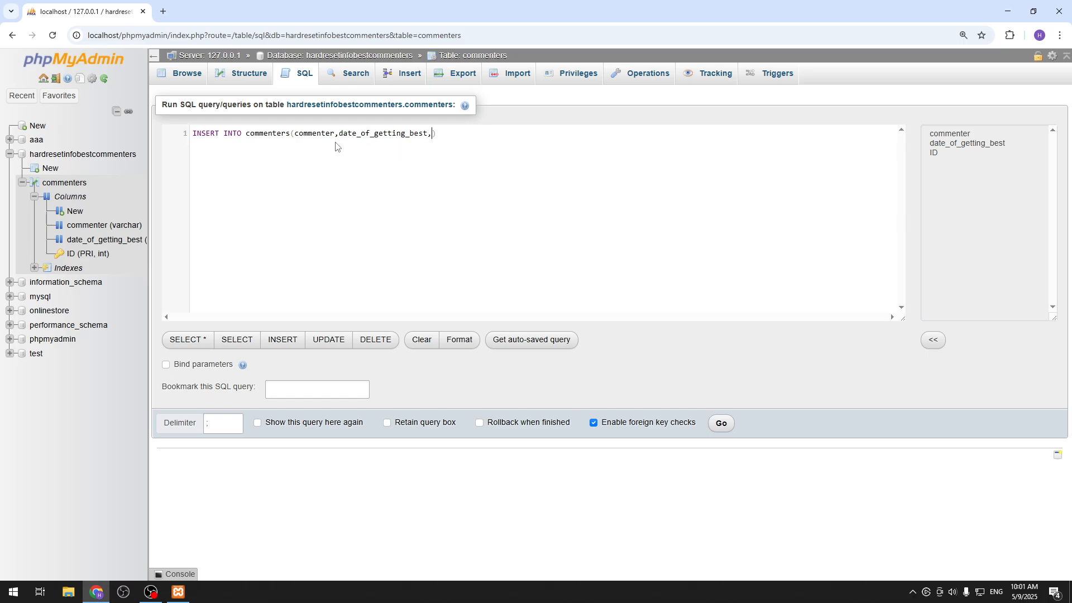
pyautogui.write('ID')
pyautogui.press('Right')
# Add a VALUES list with the commenter's first name and the date "05-09-2025", both in double quotes, and run the query.
pyautogui.write('VAL')
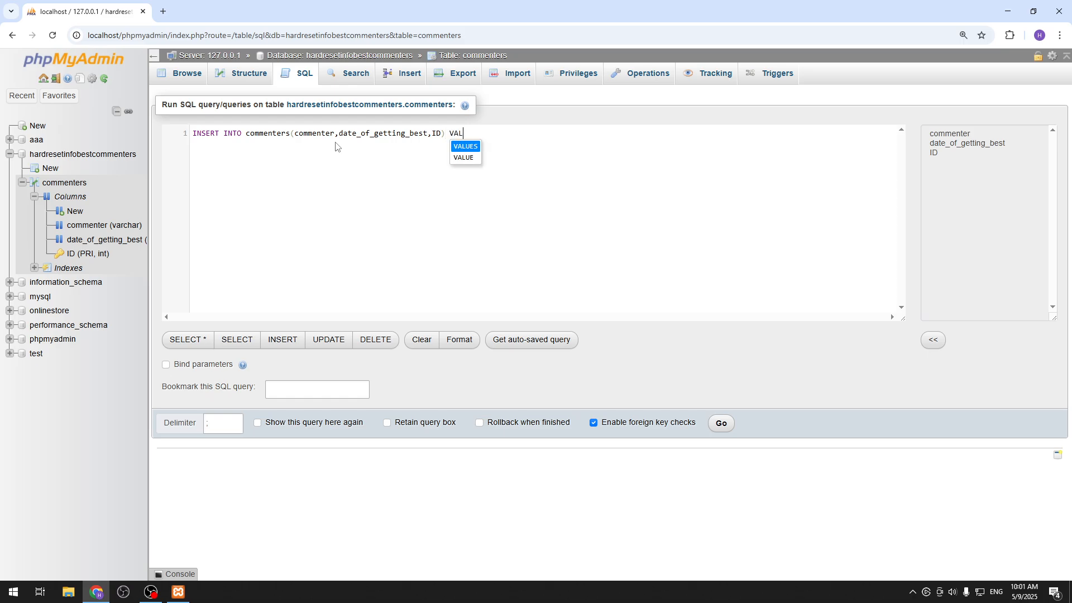
pyautogui.write('UES(')
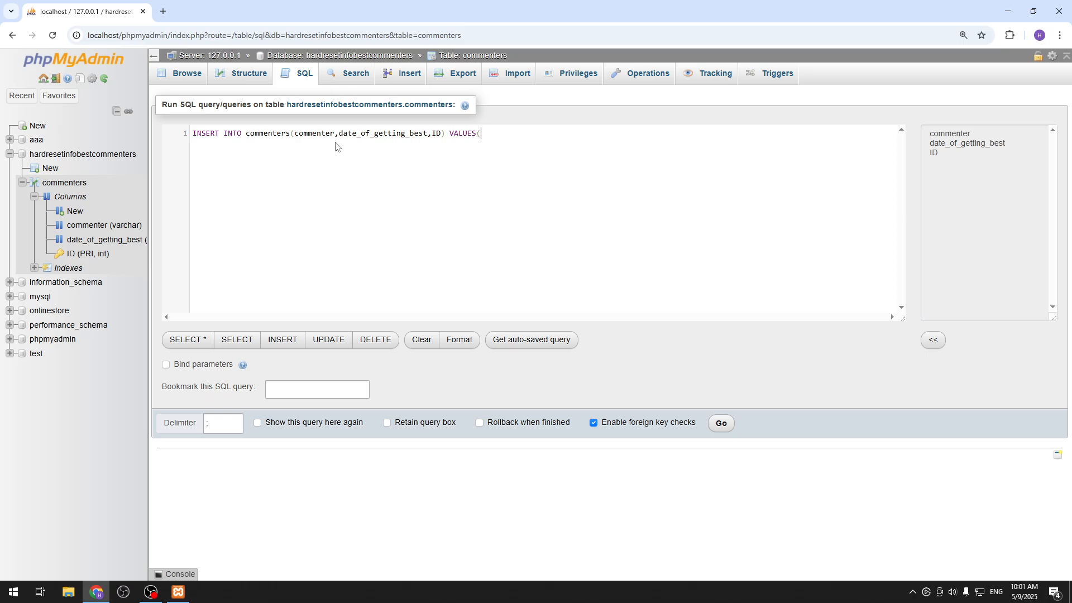
pyautogui.write('"')
pyautogui.write('Ben')
pyautogui.write('","')
pyautogui.write('"')
pyautogui.write('5')
pyautogui.write('-')
pyautogui.press('BackSpace')
pyautogui.press('BackSpace')
pyautogui.write('05-09-2025",')
pyautogui.press('BackSpace')
pyautogui.write(')')
pyautogui.click(721, 423)
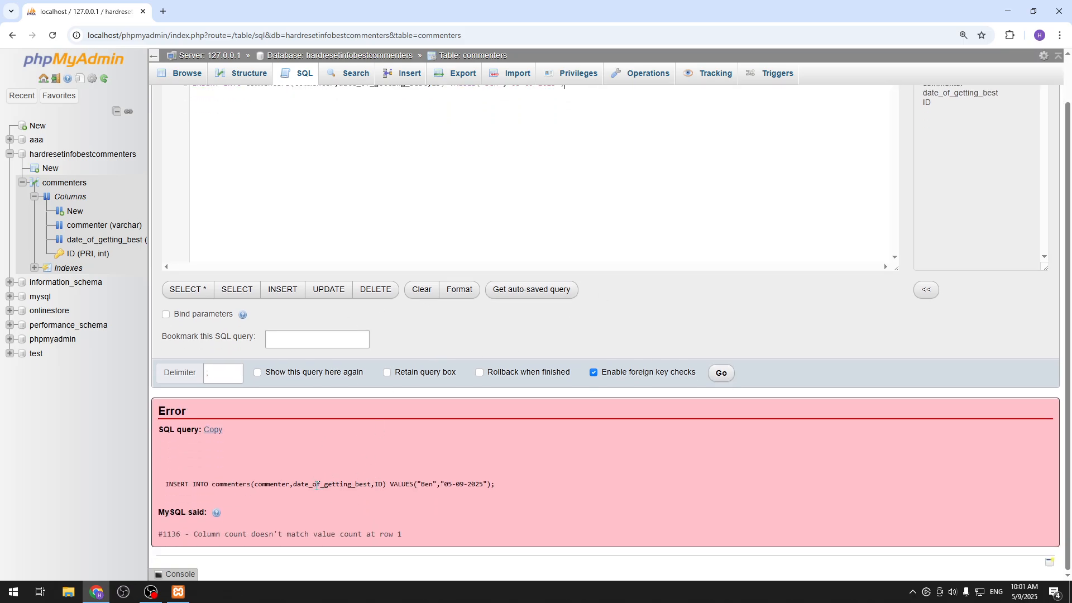
# Remove ID from the INSERT statement's column list and run the query again.
pyautogui.moveTo(444, 483); pyautogui.dragTo(496, 485)
pyautogui.scroll(1, 475, 351)
pyautogui.click(451, 130)
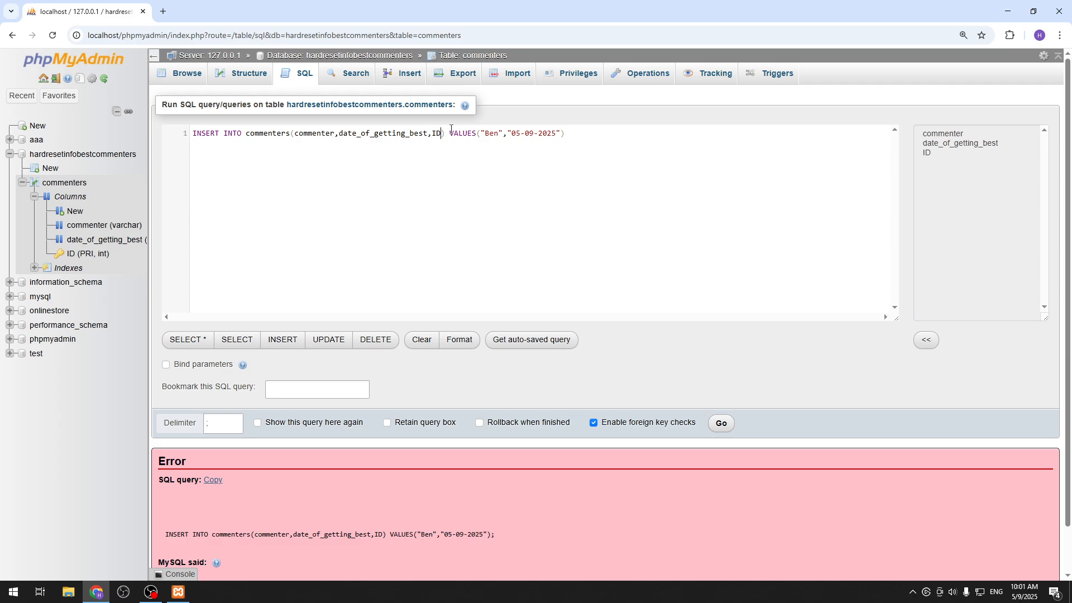
pyautogui.press('BackSpace')
pyautogui.press('BackSpace')
pyautogui.press('BackSpace')
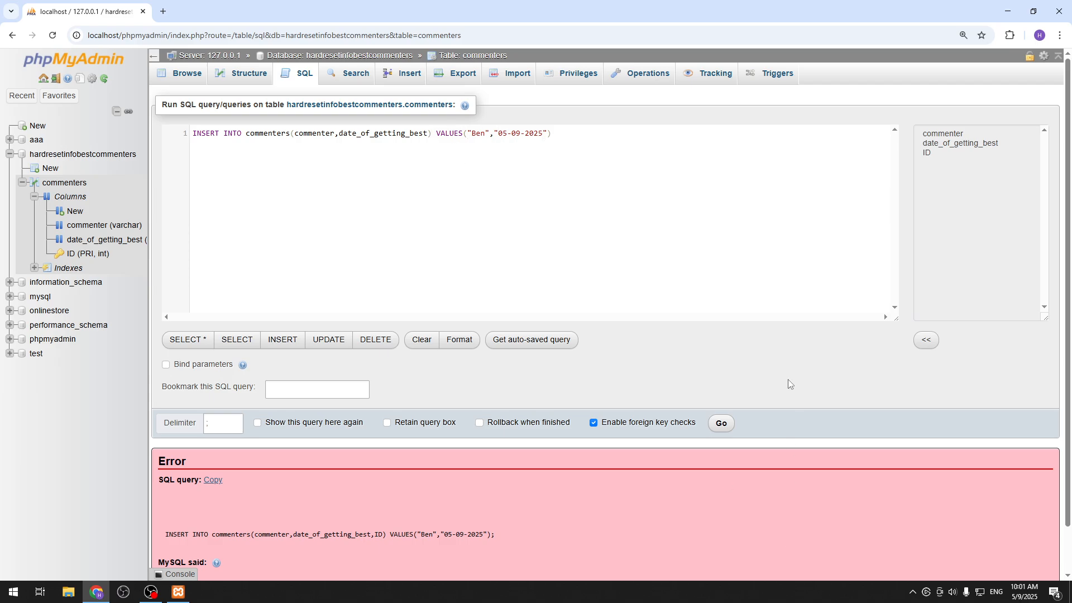
pyautogui.click(715, 427)
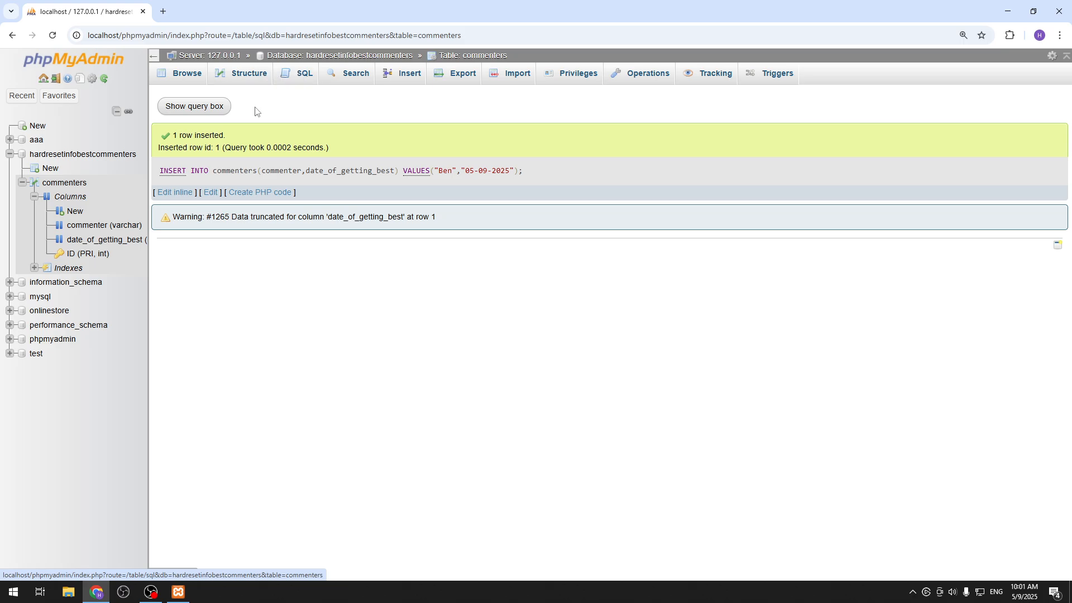
# View the commenters table's structure and browse its rows to check the inserted record.
pyautogui.click(249, 77)
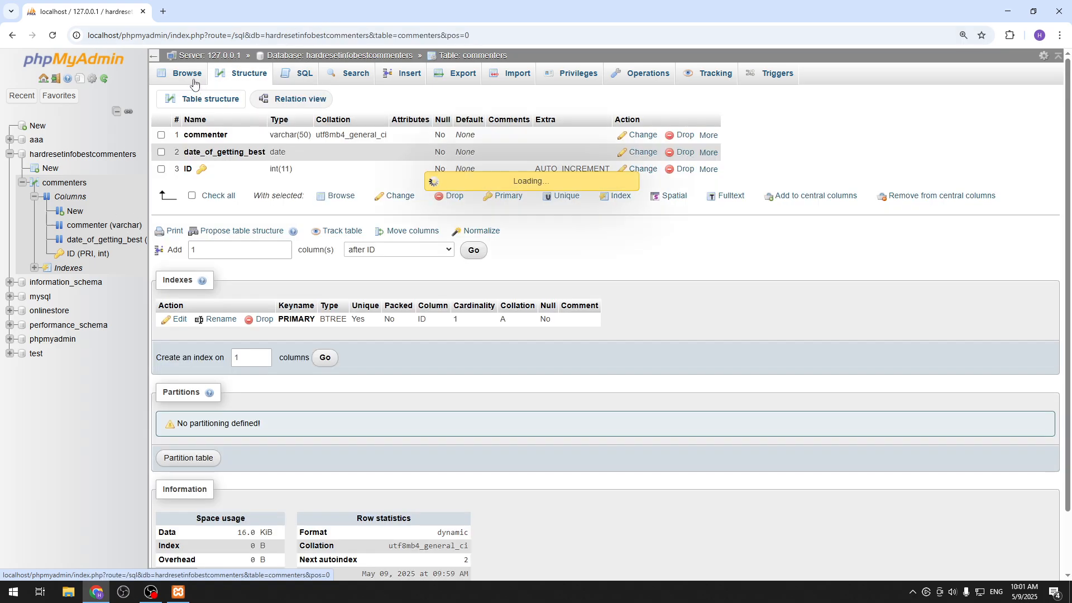
pyautogui.click(190, 75)
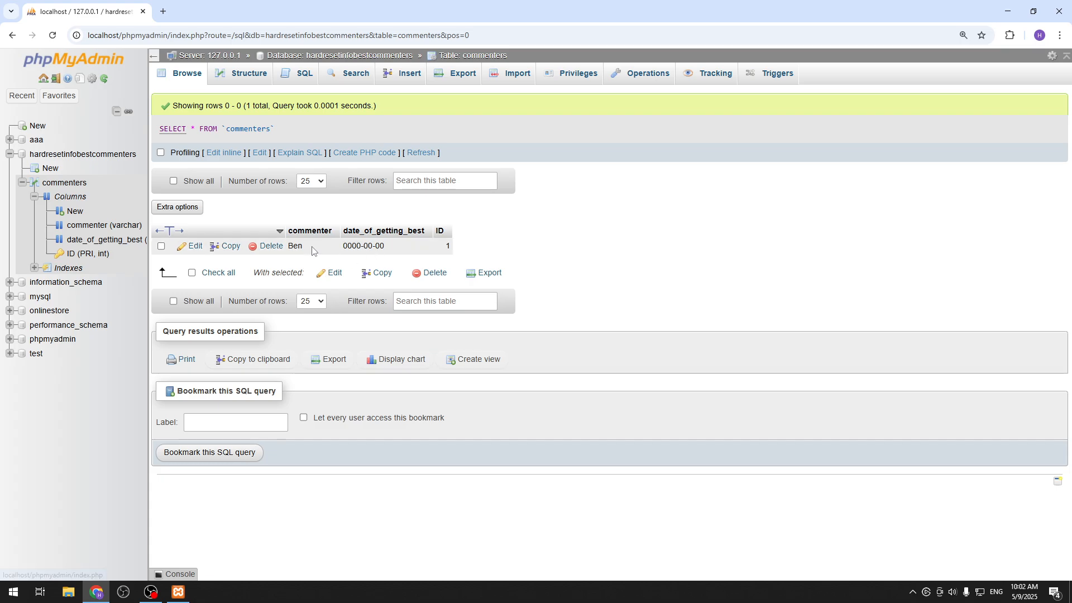
# Reopen the SQL query editor, change the default query to SELECT * from commenters and run it.
pyautogui.click(301, 74)
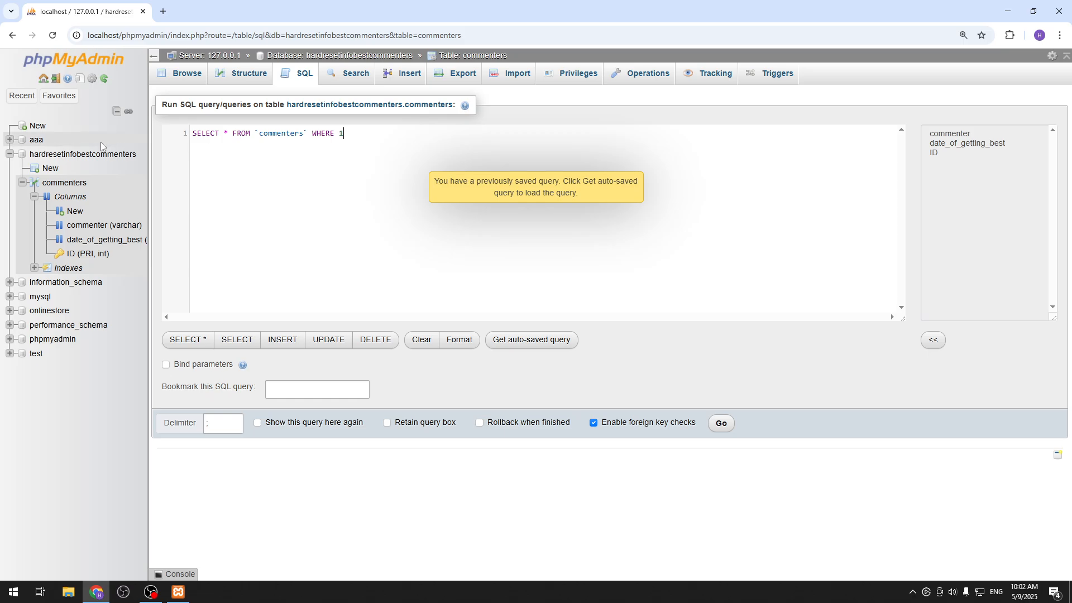
pyautogui.moveTo(357, 133); pyautogui.dragTo(219, 140)
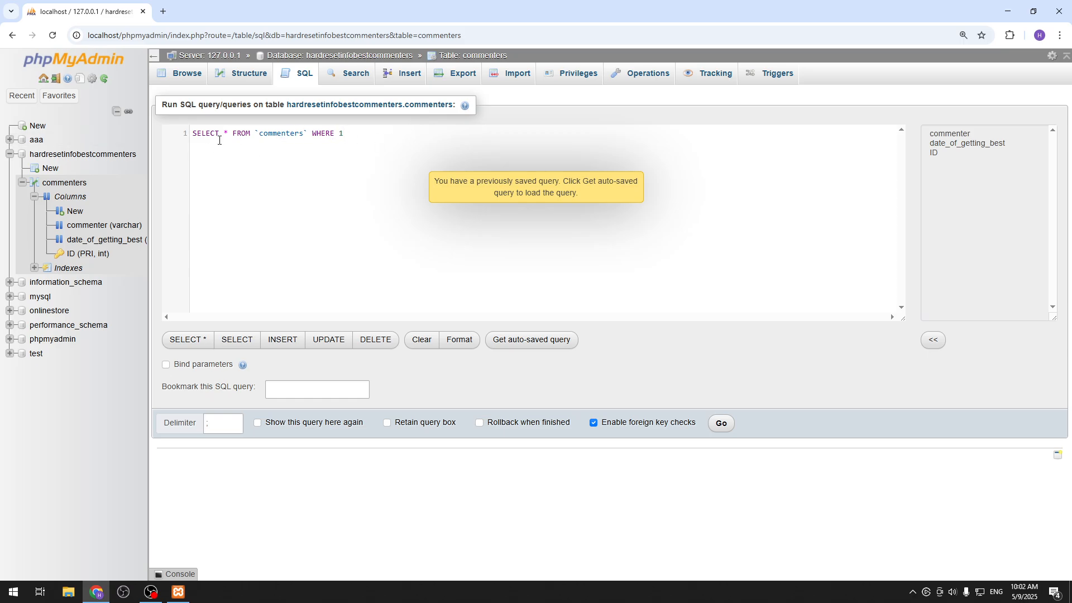
pyautogui.press('BackSpace')
pyautogui.press('BackSpace')
pyautogui.press('BackSpace')
pyautogui.press('BackSpace')
pyautogui.press('BackSpace')
pyautogui.press('BackSpace')
pyautogui.press('BackSpace')
pyautogui.press('BackSpace')
pyautogui.press('BackSpace')
pyautogui.press('BackSpace')
pyautogui.press('BackSpace')
pyautogui.press('BackSpace')
pyautogui.press('BackSpace')
pyautogui.press('BackSpace')
pyautogui.press('BackSpace')
pyautogui.press('BackSpace')
pyautogui.press('BackSpace')
pyautogui.press('BackSpace')
pyautogui.press('BackSpace')
pyautogui.press('BackSpace')
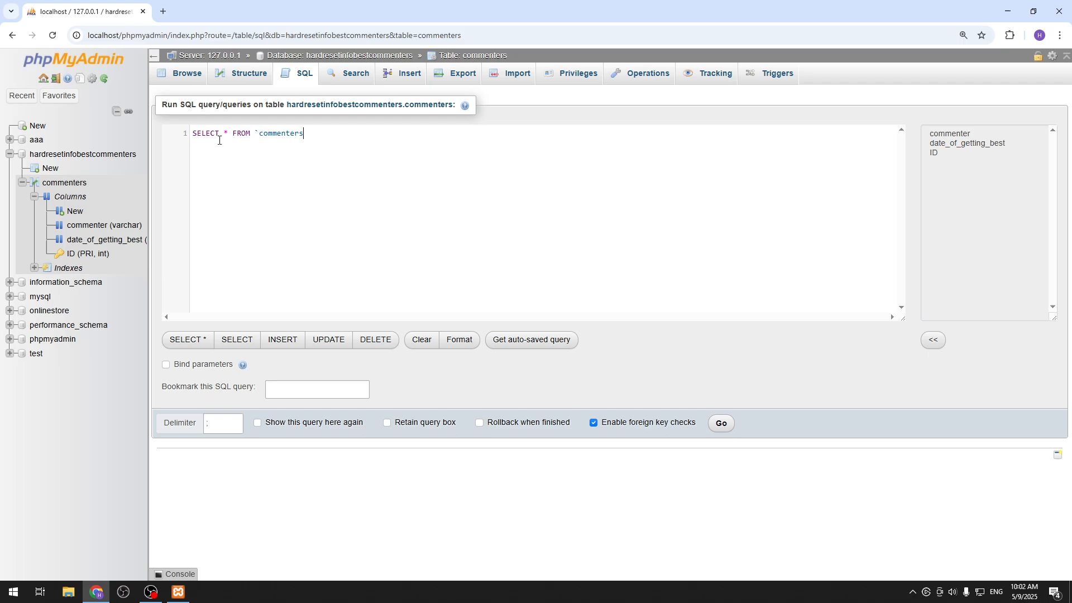
pyautogui.press('BackSpace')
pyautogui.write('from co')
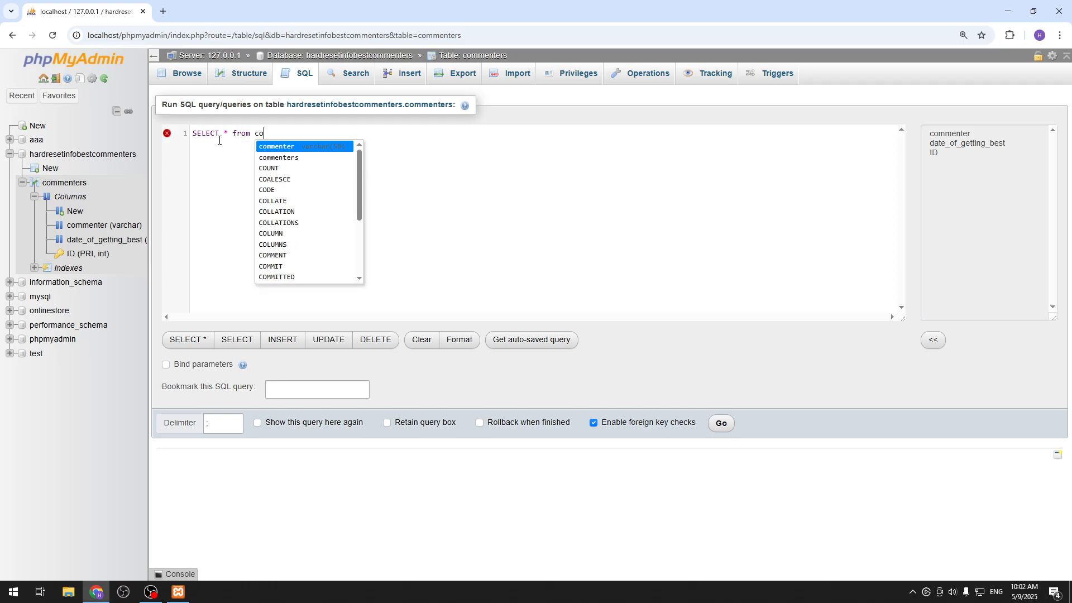
pyautogui.write('mmenters')
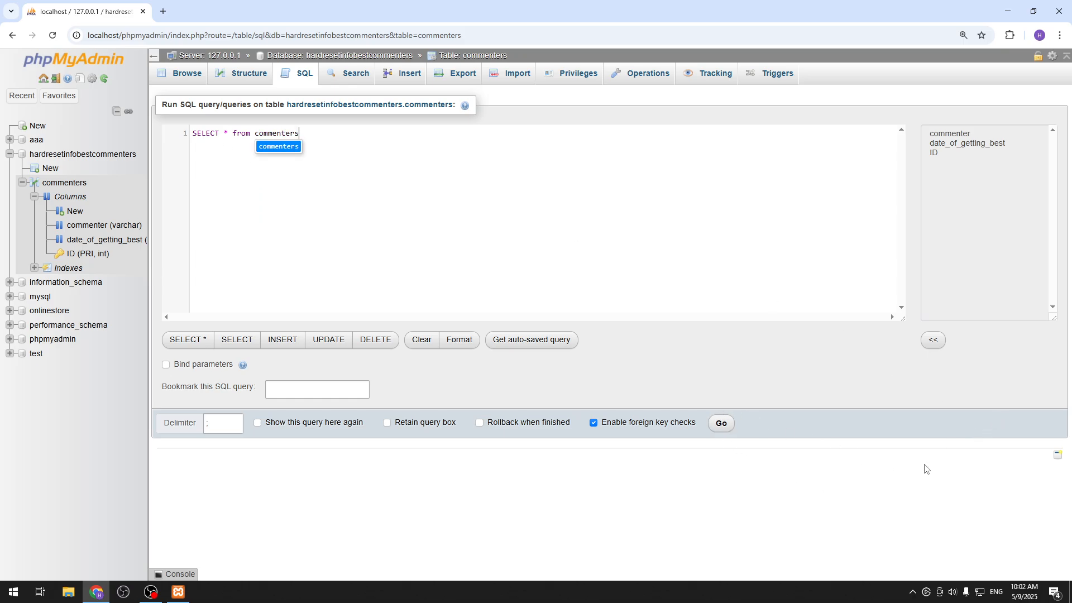
pyautogui.click(720, 423)
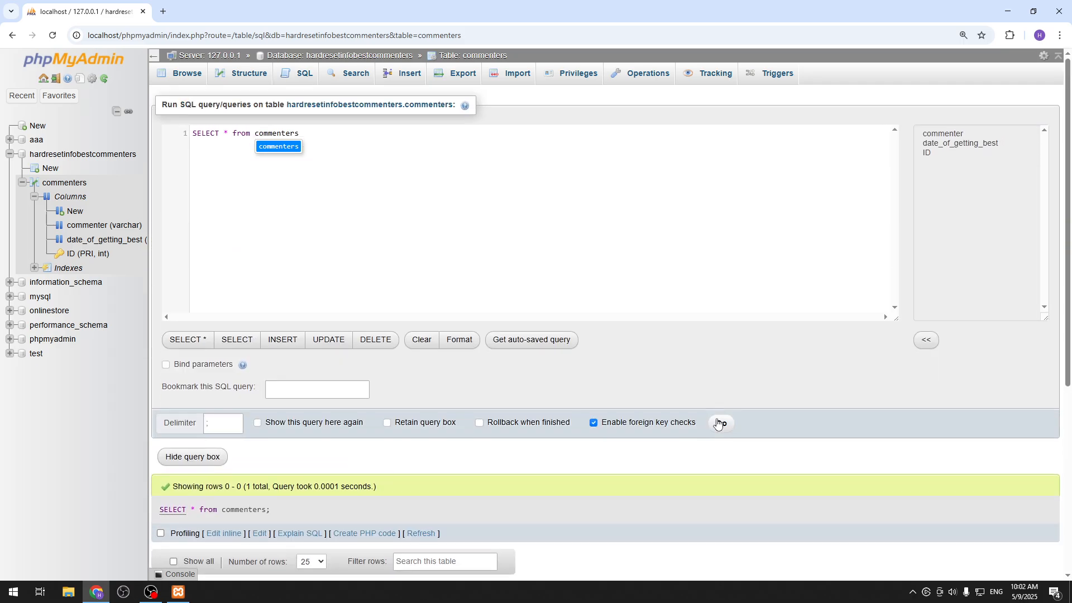
pyautogui.click(728, 427)
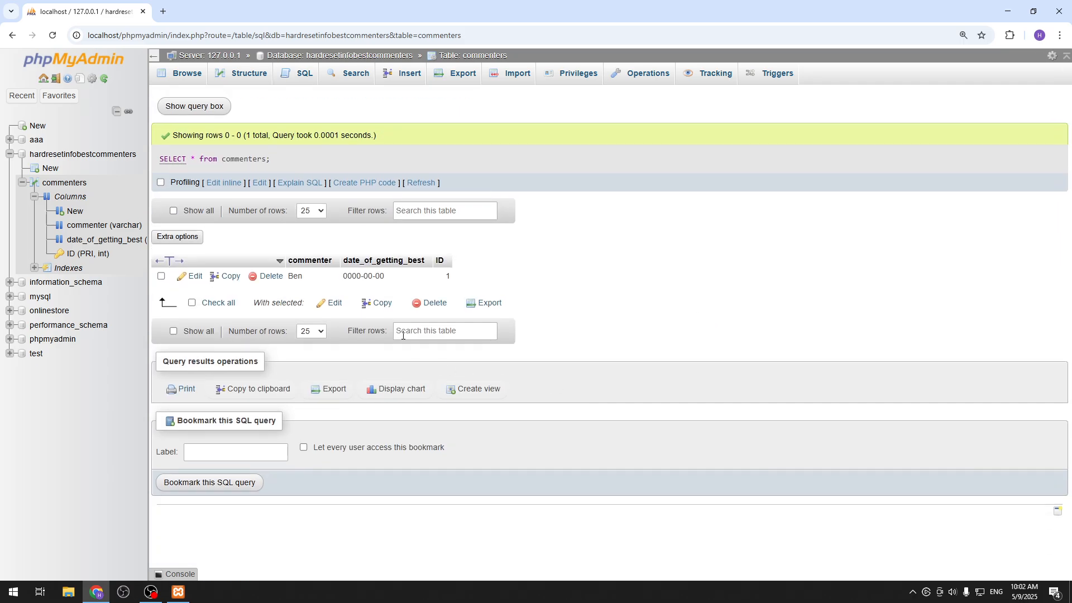